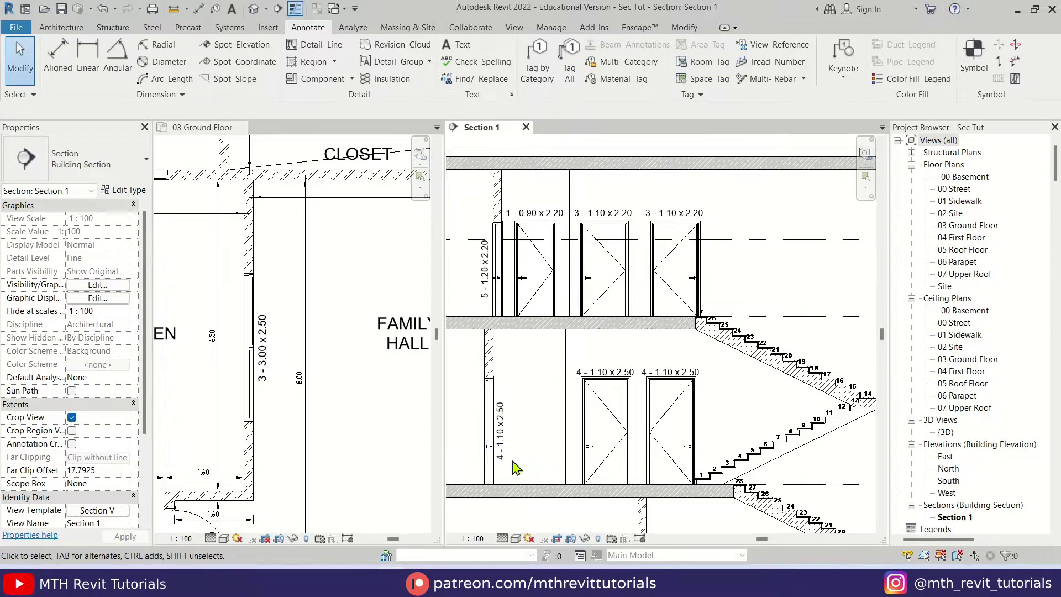
# Open the 5 Course Bundle Pack page on learnrevitonline.com and start one of its lesson videos
pyautogui.click(369, 448)
pyautogui.moveTo(369, 447)
pyautogui.mouseDown(button='middle')
pyautogui.moveTo(413, 450)
pyautogui.moveTo(403, 436)
pyautogui.moveTo(381, 462)
pyautogui.mouseUp(button='middle')
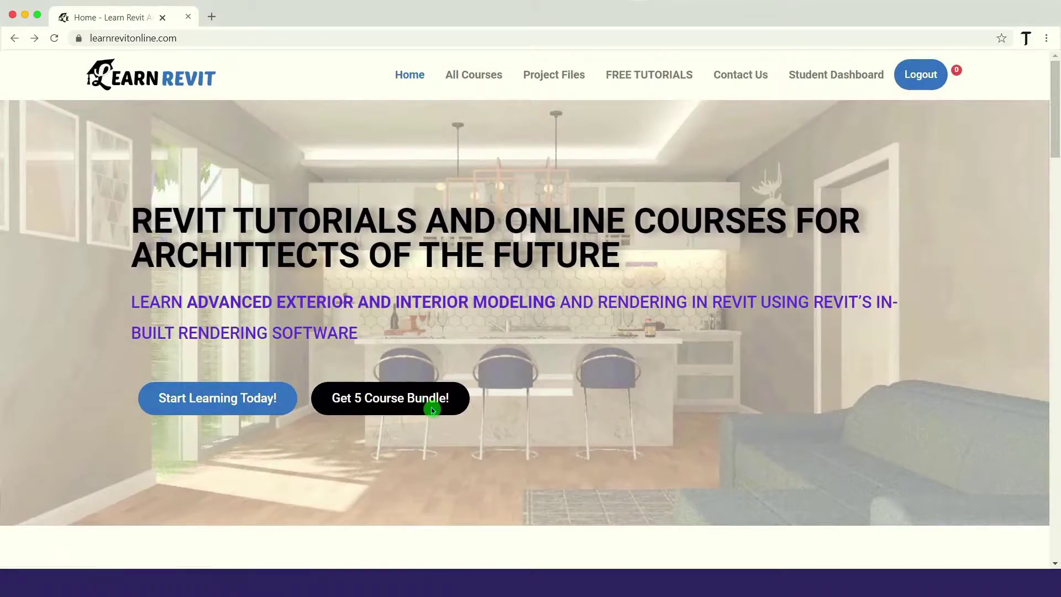
pyautogui.click(432, 409)
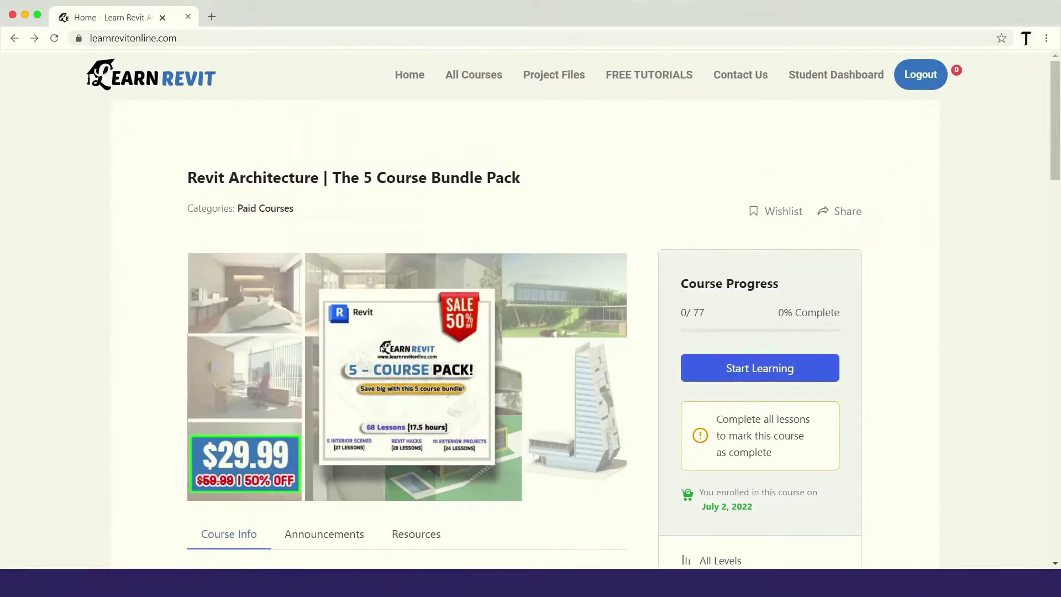
pyautogui.click(769, 371)
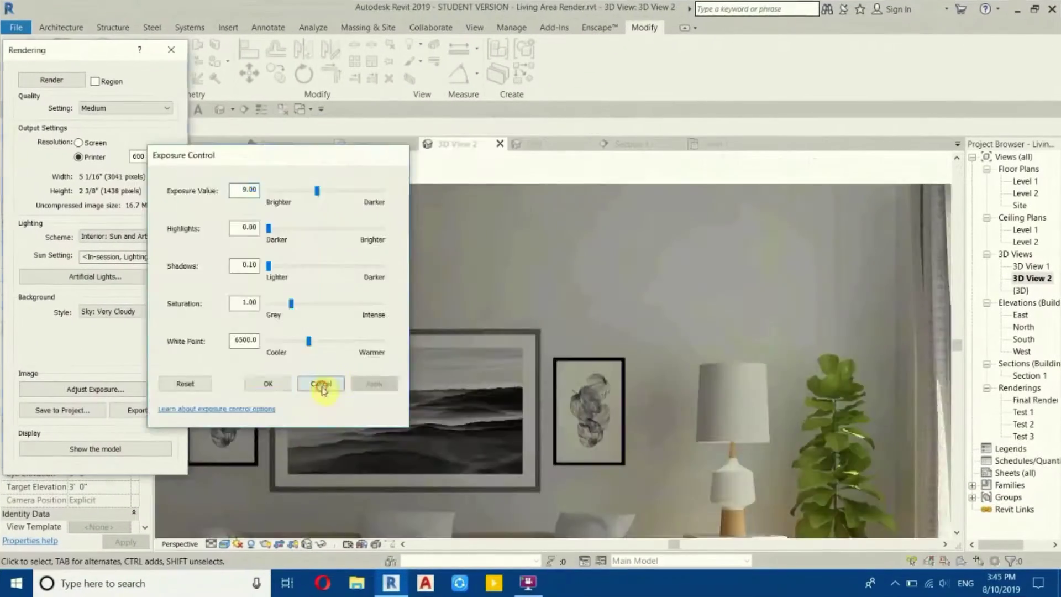
pyautogui.click(432, 358)
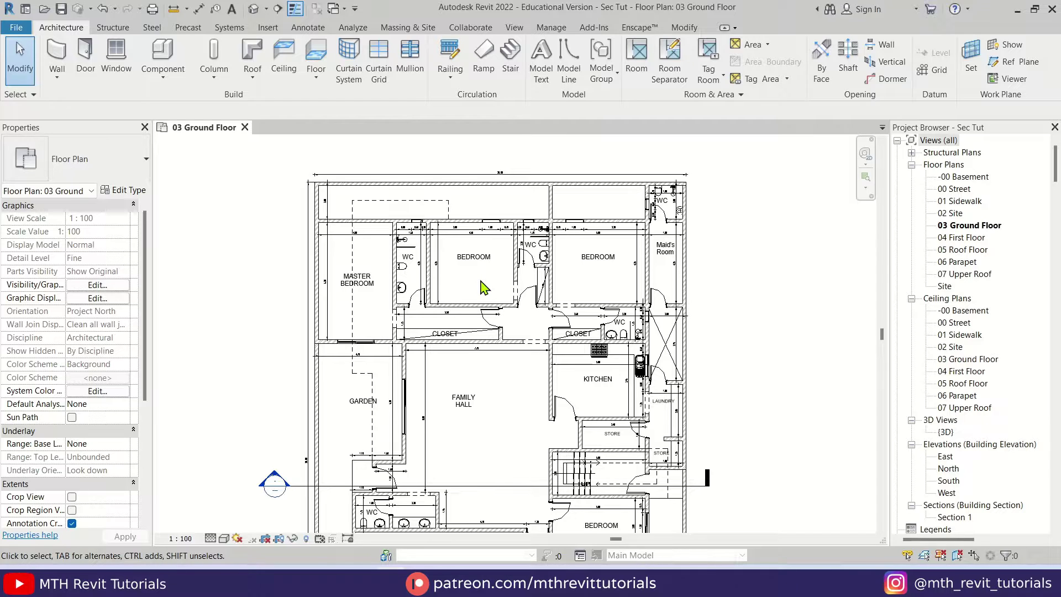
# Create a new family from the English > Annotations > Metric Window Tag.rft template
pyautogui.click(22, 27)
pyautogui.moveTo(88, 84)
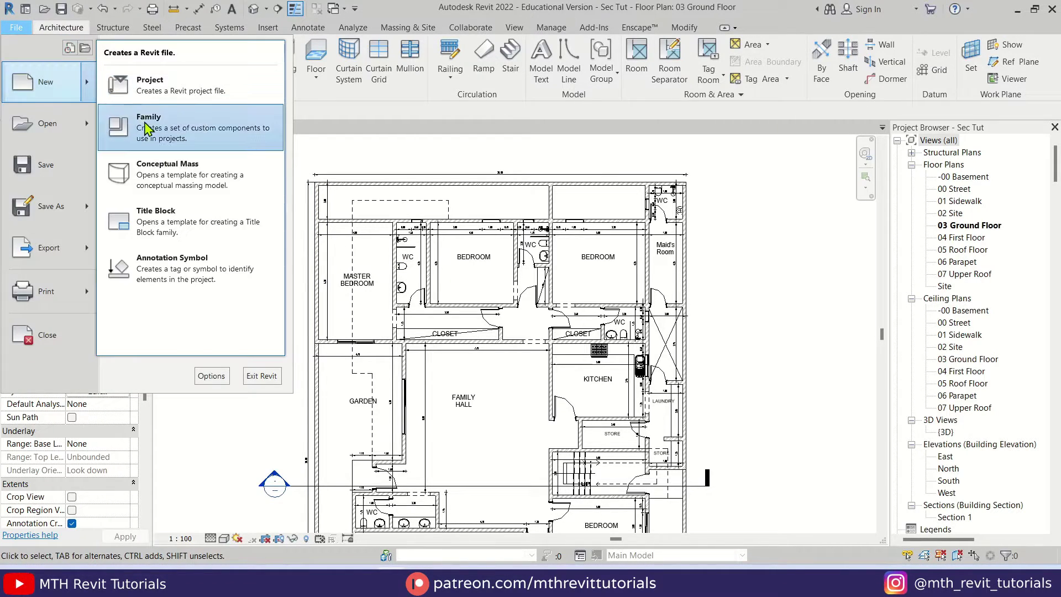
pyautogui.click(161, 117)
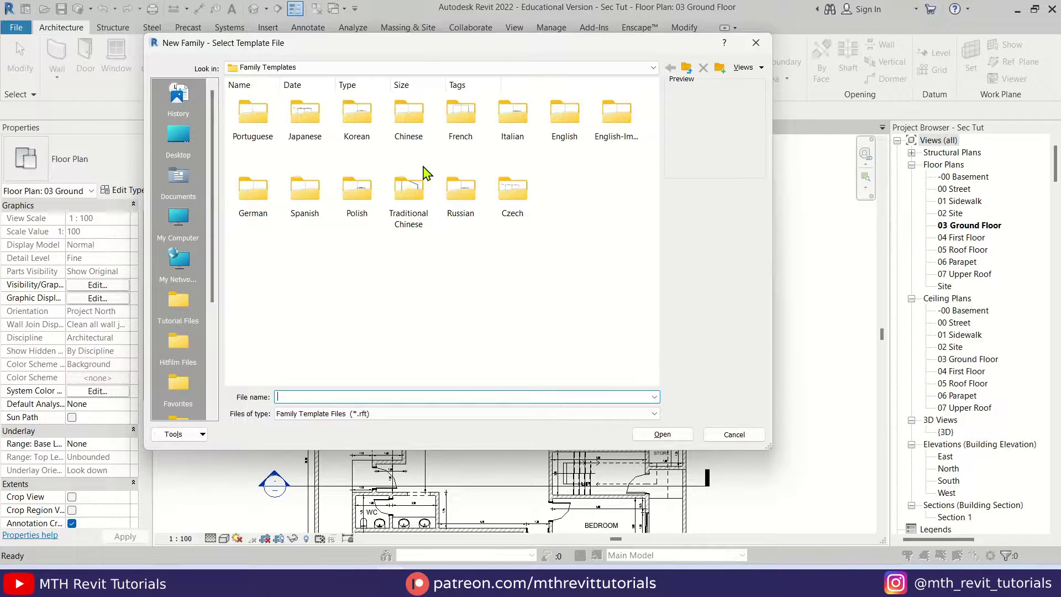
pyautogui.click(618, 132)
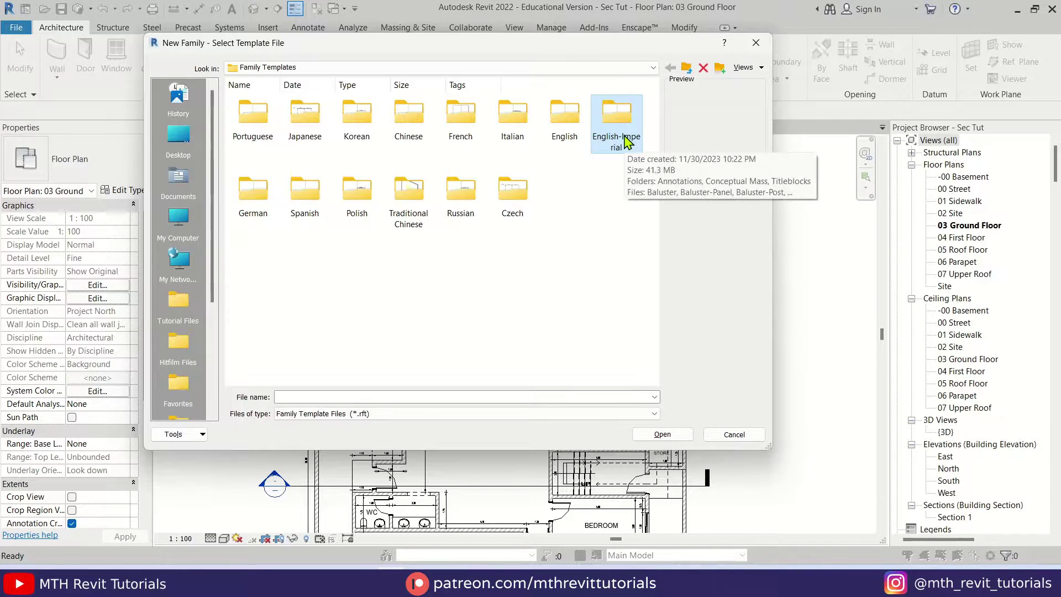
pyautogui.doubleClick(566, 124)
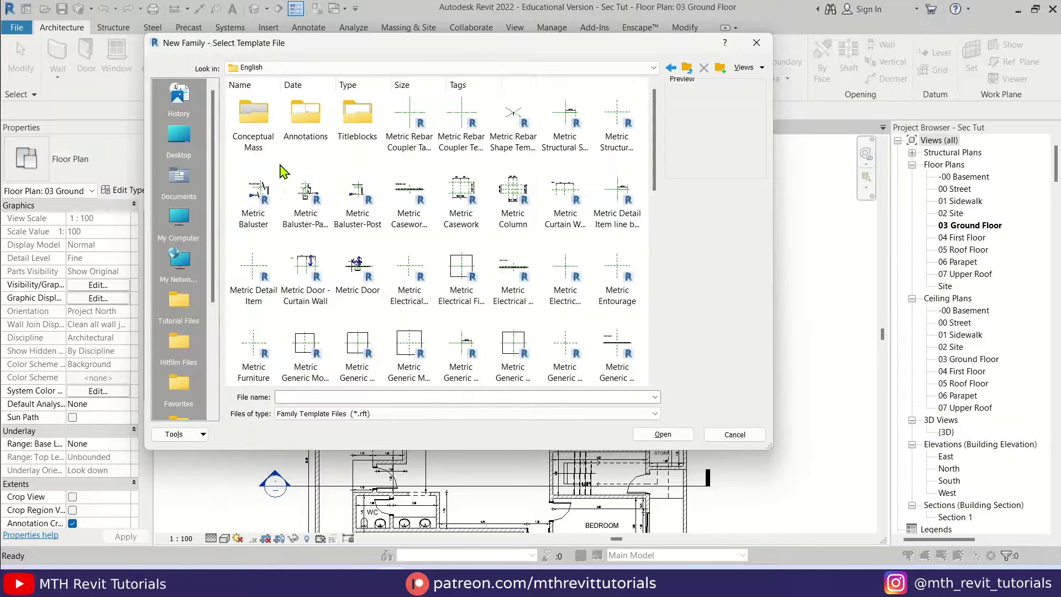
pyautogui.doubleClick(303, 114)
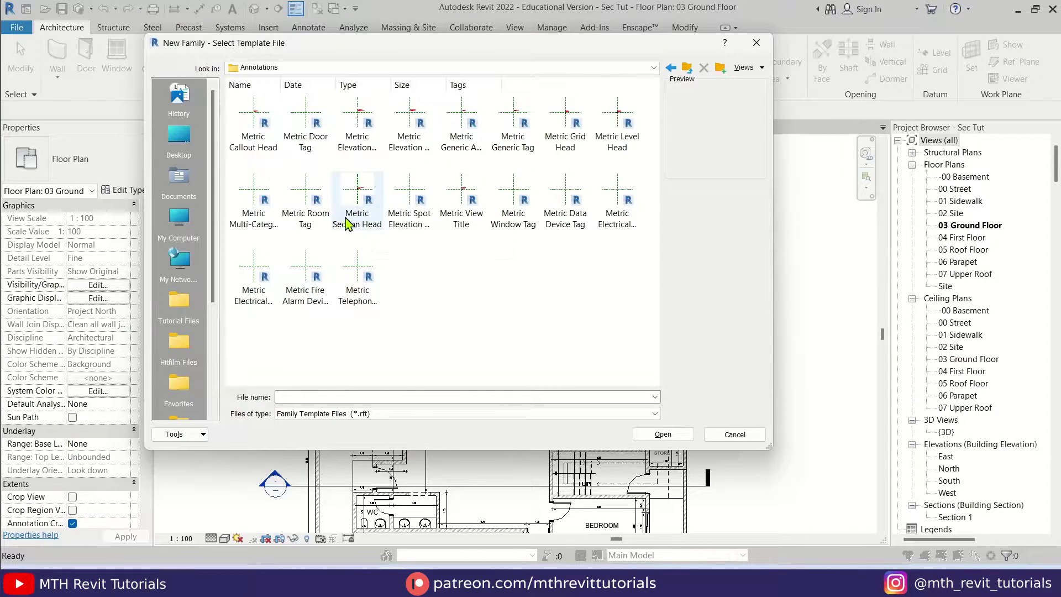
pyautogui.click(529, 232)
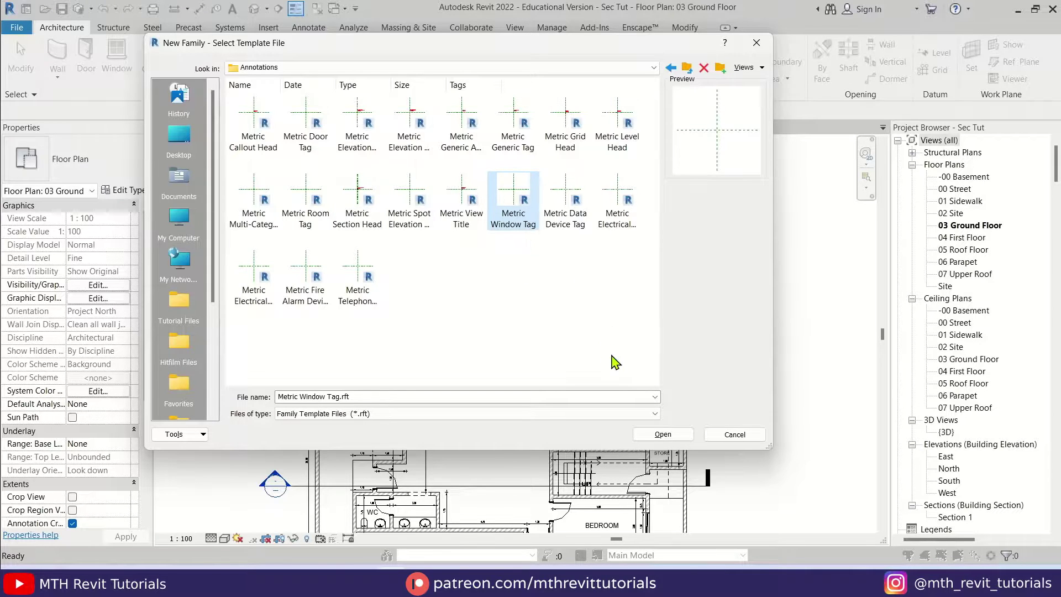
pyautogui.click(672, 437)
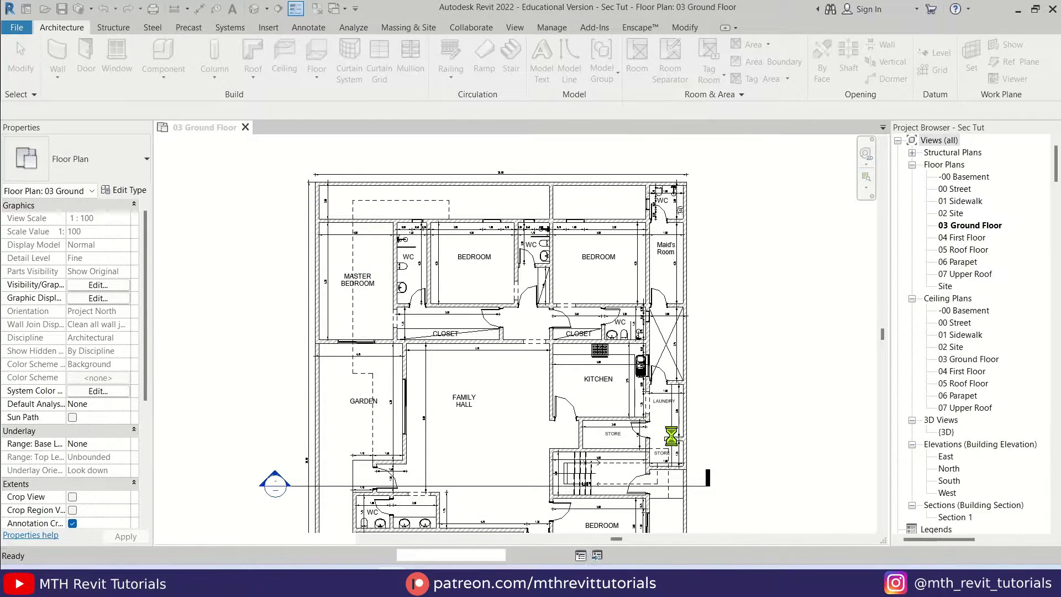
# Start a label at the reference plane intersection of the tag canvas
pyautogui.scroll(3, 525, 314)
pyautogui.moveTo(539, 280)
pyautogui.mouseDown(button='middle')
pyautogui.moveTo(548, 267)
pyautogui.moveTo(529, 283)
pyautogui.mouseUp(button='middle')
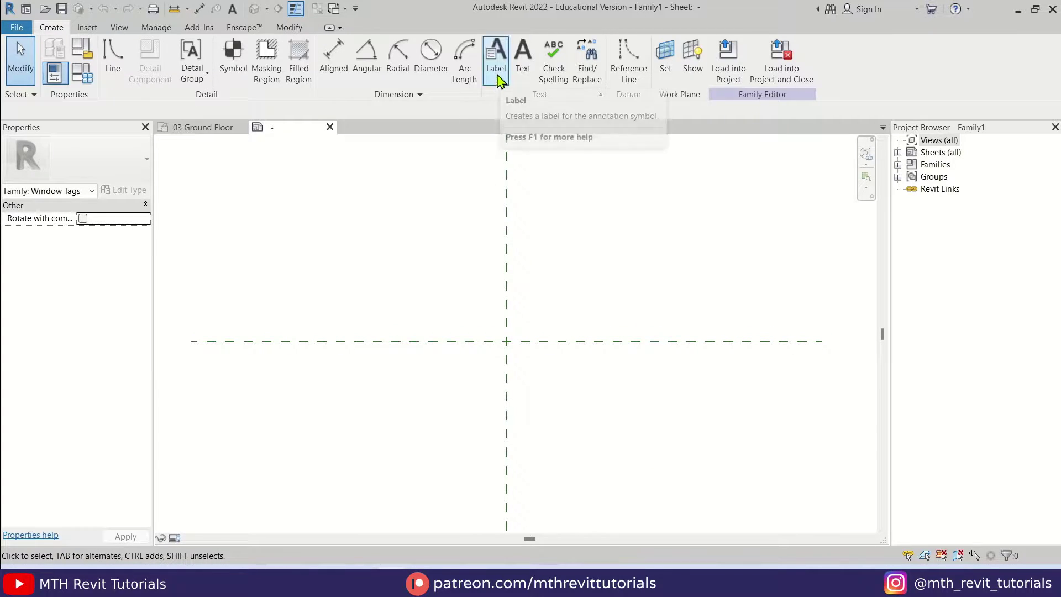
pyautogui.click(496, 55)
pyautogui.scroll(2, 520, 359)
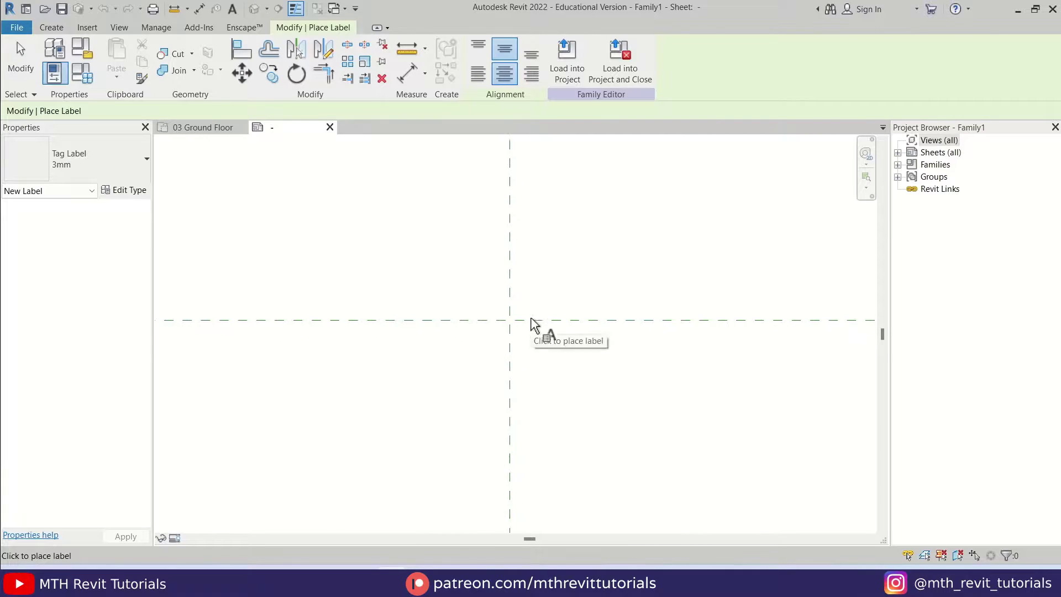
pyautogui.click(506, 325)
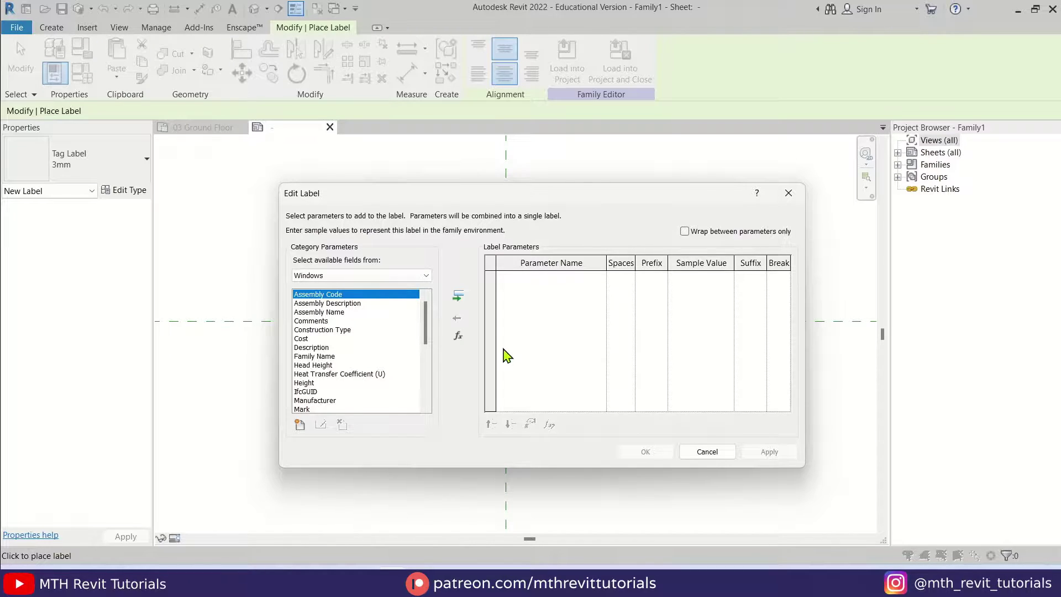
pyautogui.moveTo(427, 337); pyautogui.dragTo(431, 393)
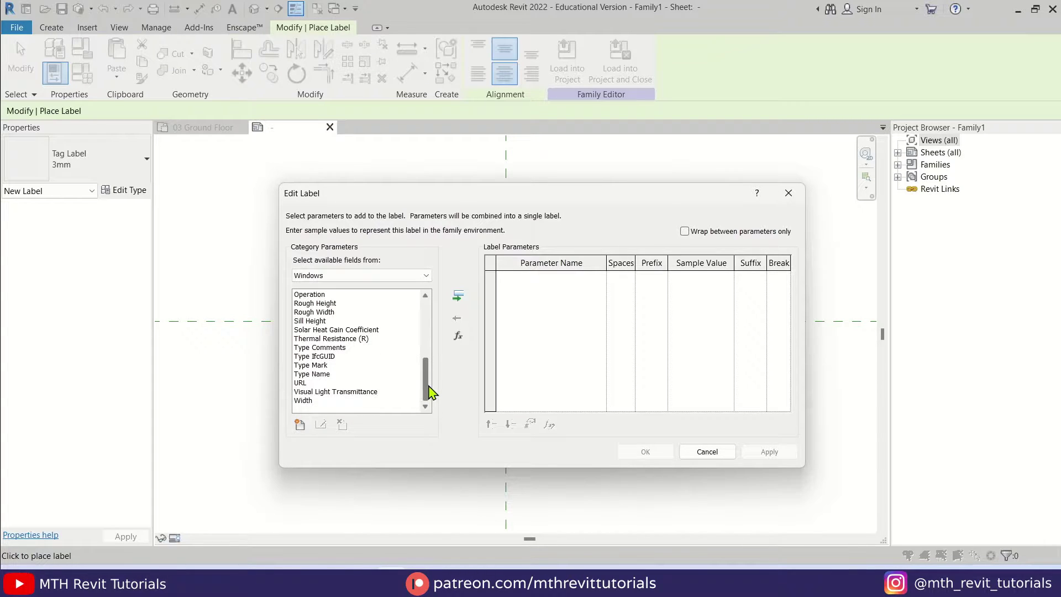
# Add Type Mark, Width and Height to the label so it reads 1t 1' - 0" 1' - 0"
pyautogui.click(326, 365)
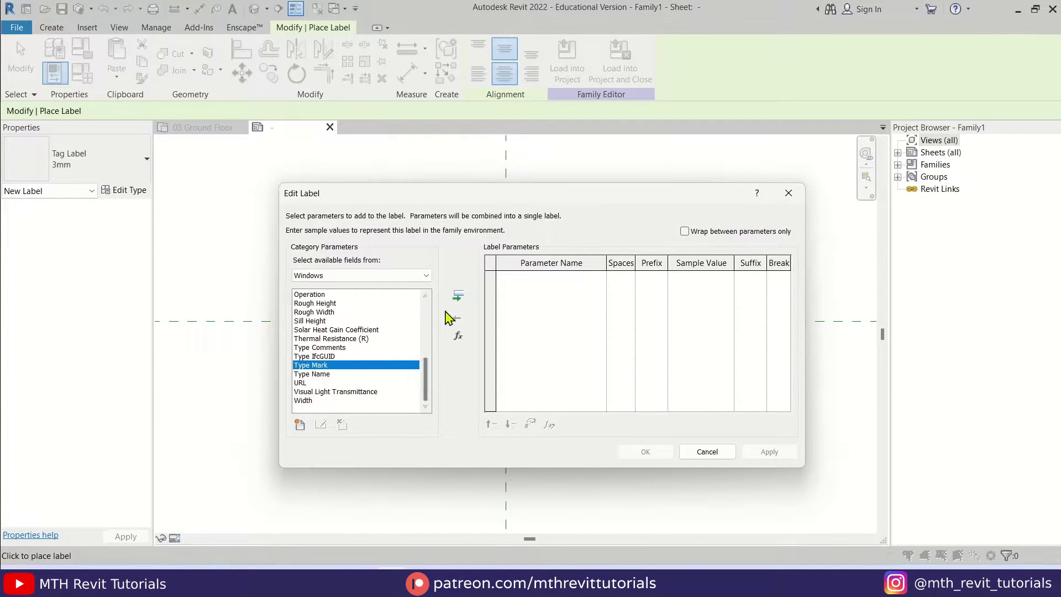
pyautogui.click(457, 298)
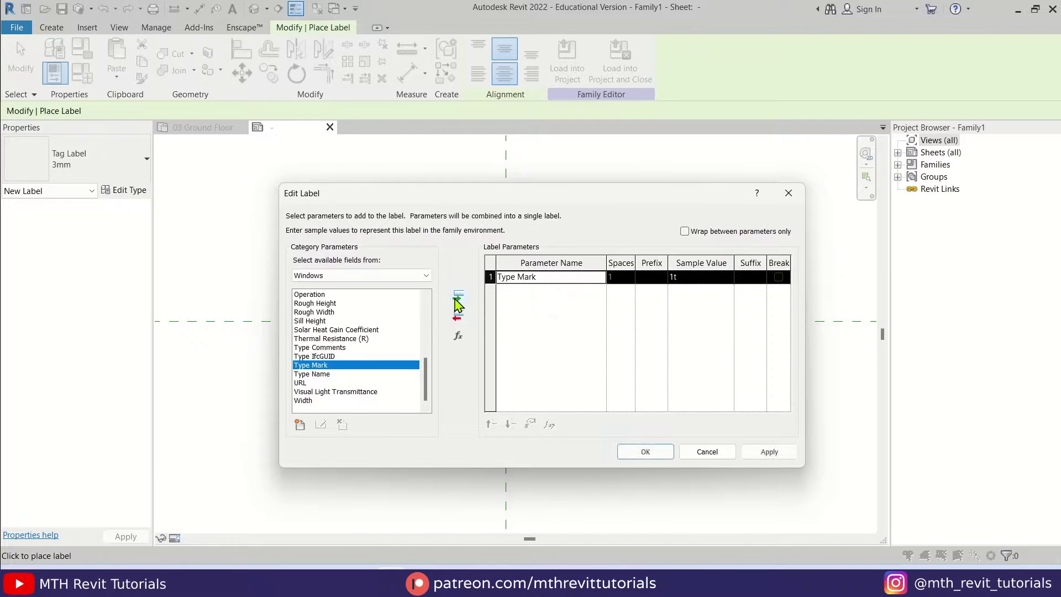
pyautogui.click(319, 402)
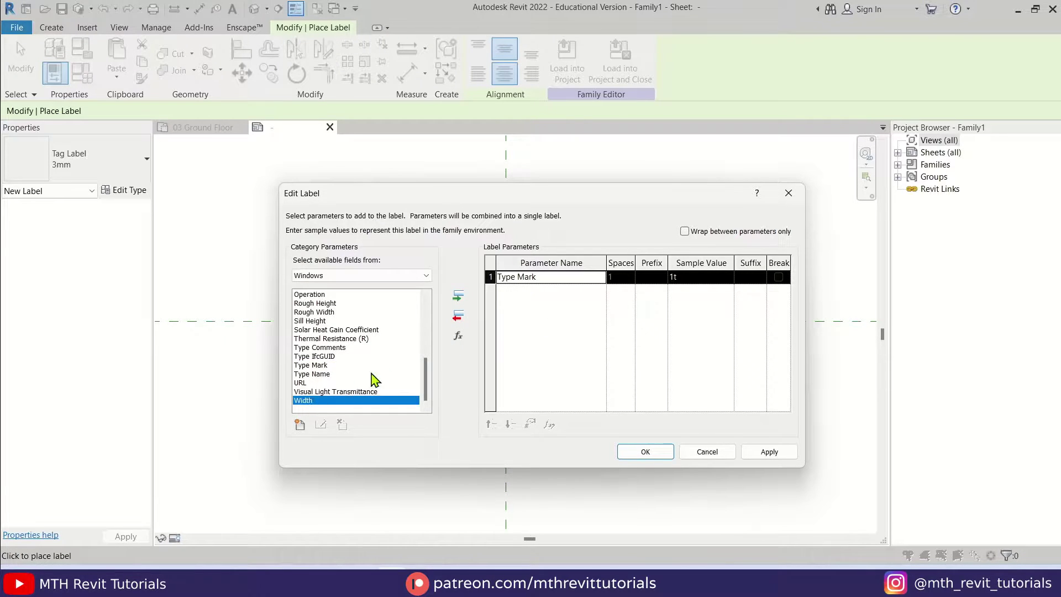
pyautogui.click(458, 296)
pyautogui.scroll(3, 365, 362)
pyautogui.scroll(1, 337, 365)
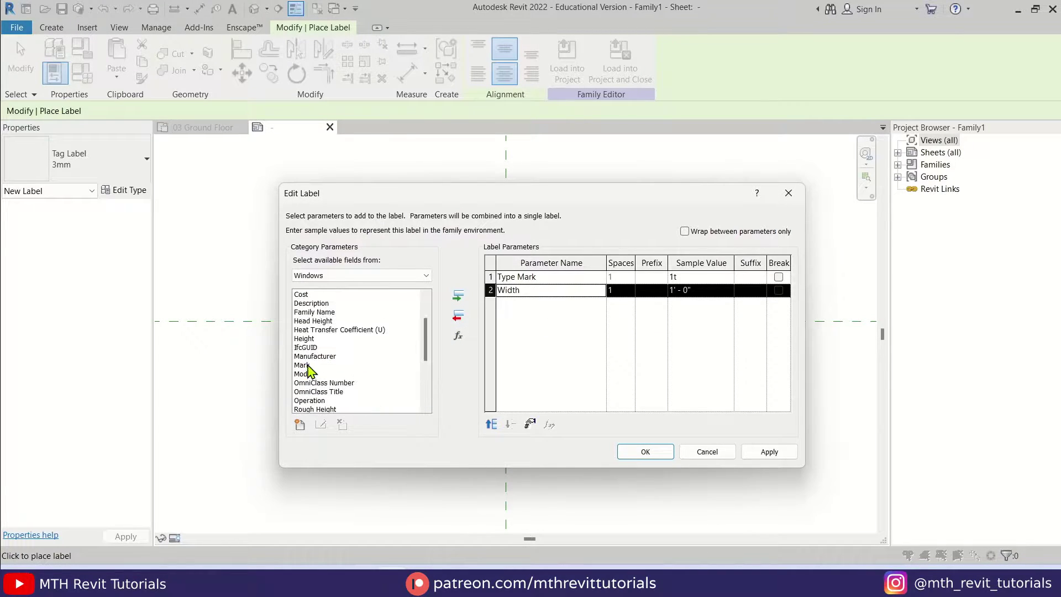
pyautogui.click(310, 339)
pyautogui.click(458, 297)
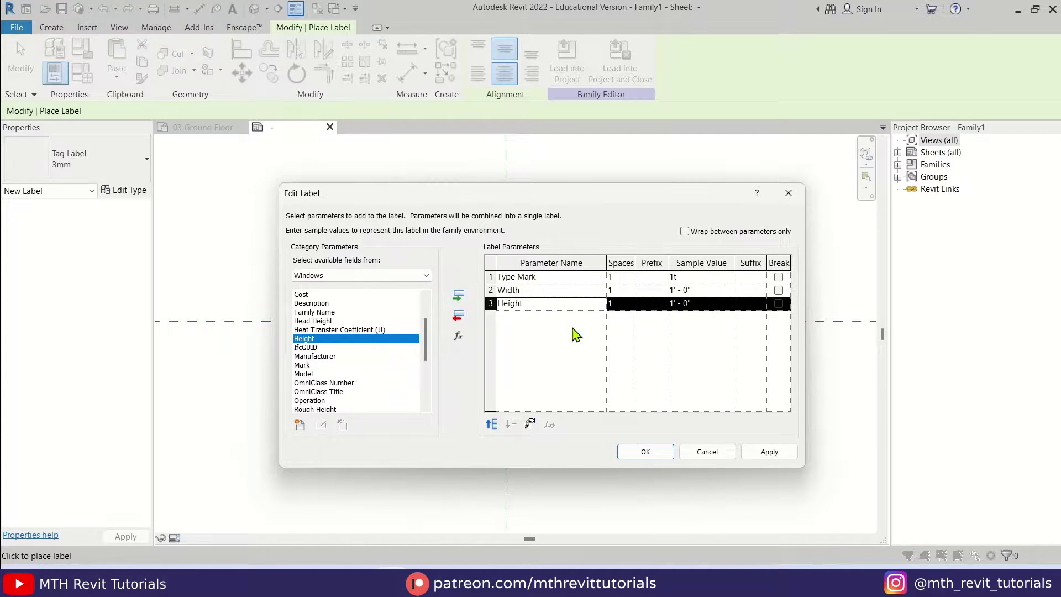
pyautogui.click(769, 450)
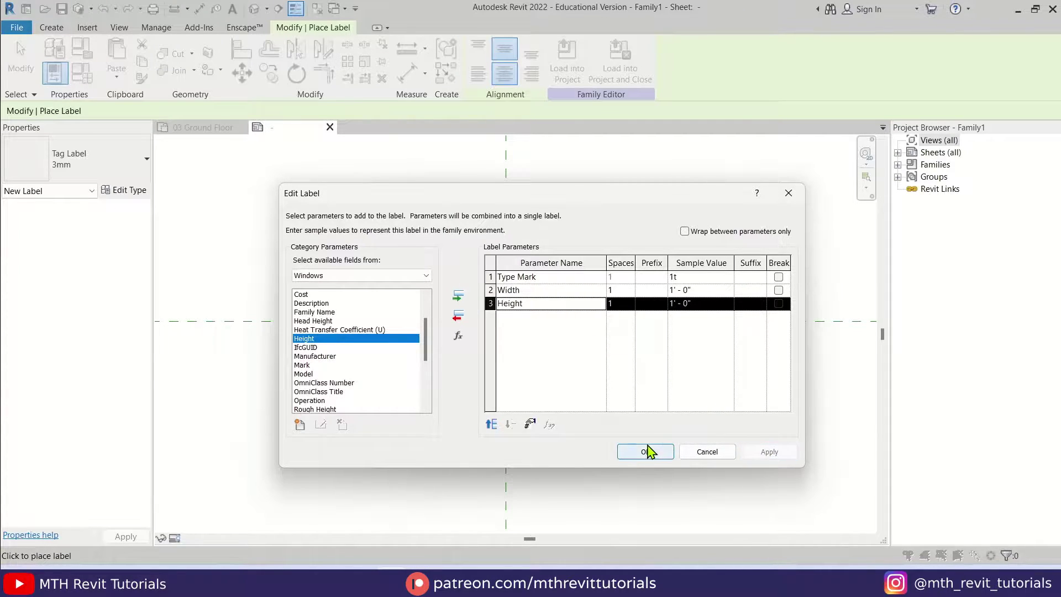
pyautogui.click(647, 451)
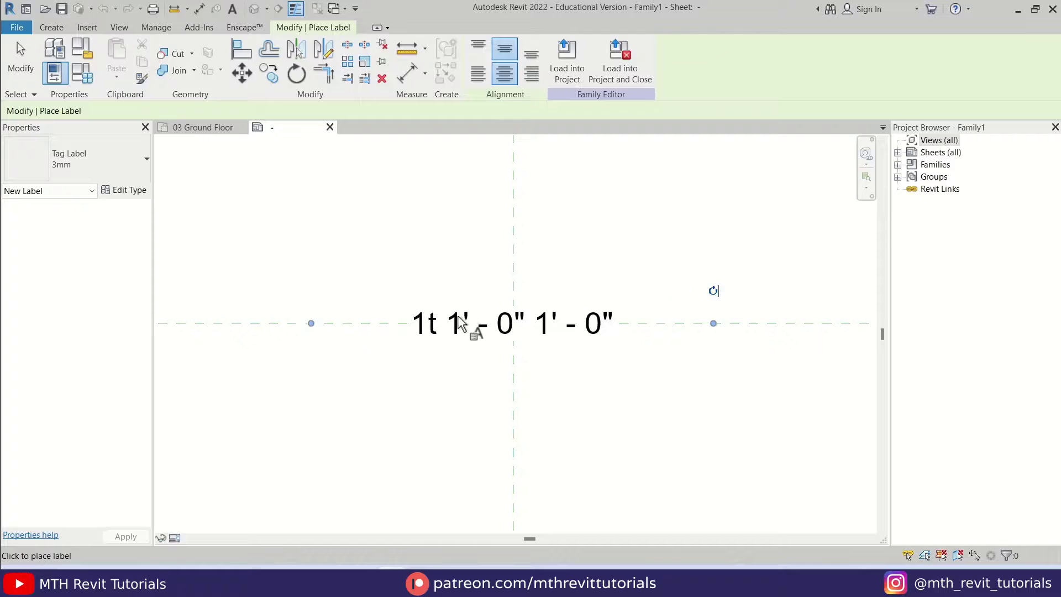
pyautogui.scroll(2, 459, 320)
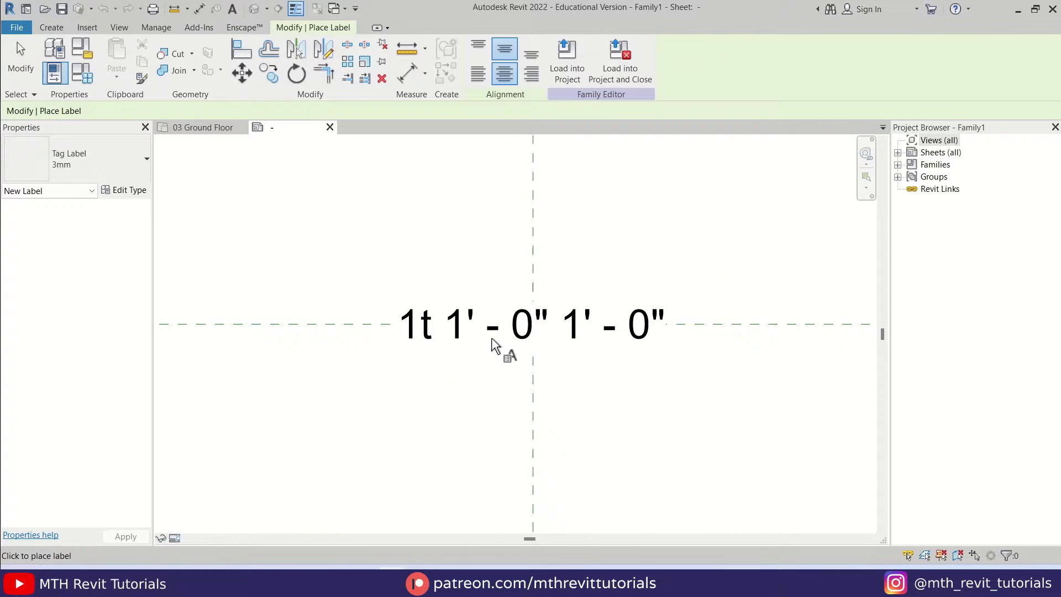
# Add ' -' and ' x' suffixes so the label reads 1t - 1' - 0" x 1' - 0"
pyautogui.scroll(1, 450, 335)
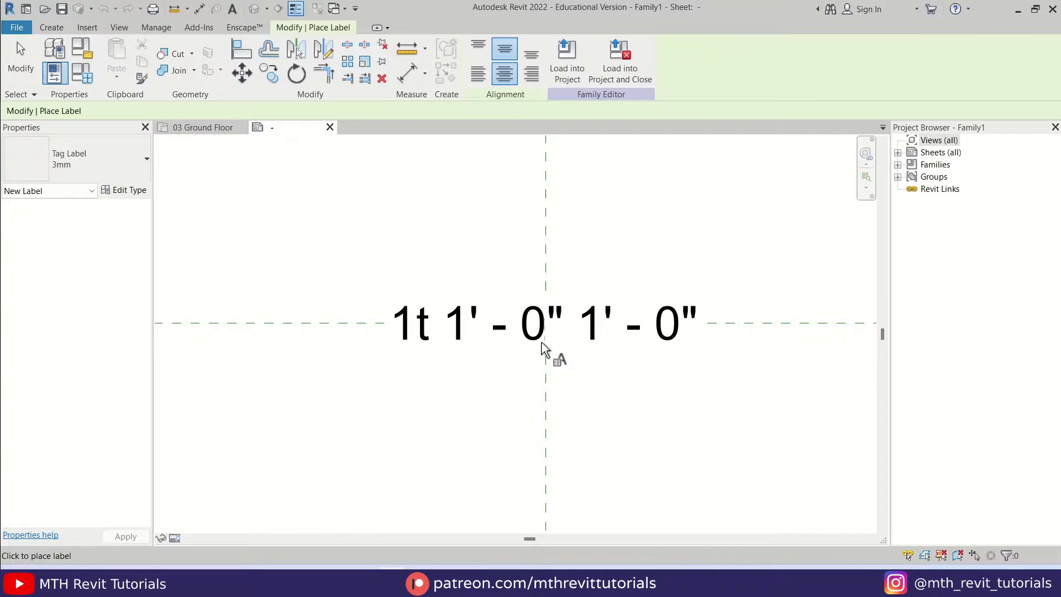
pyautogui.press('Escape')
pyautogui.click(474, 343)
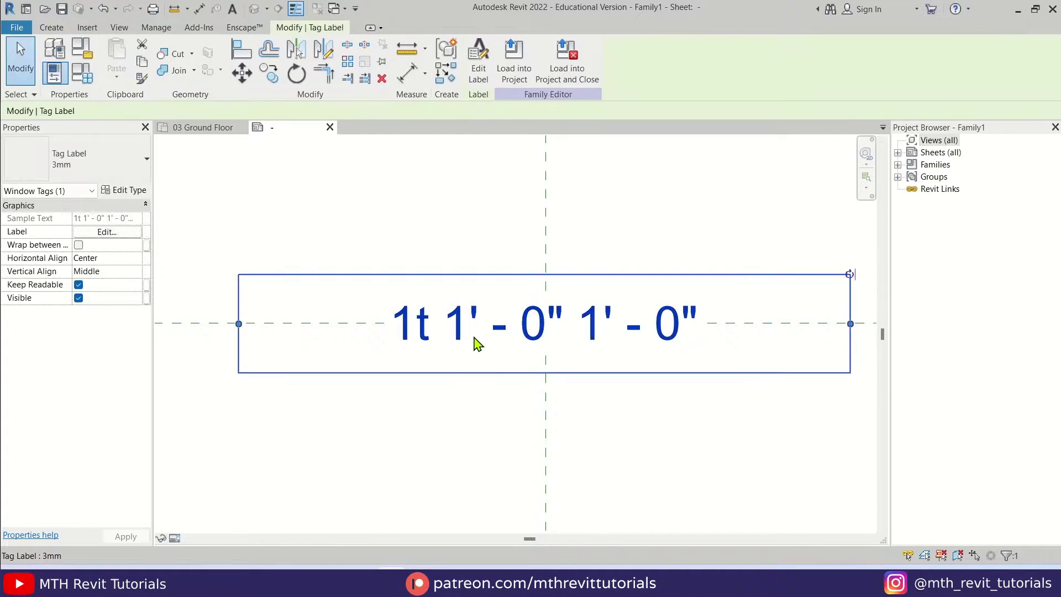
pyautogui.click(479, 80)
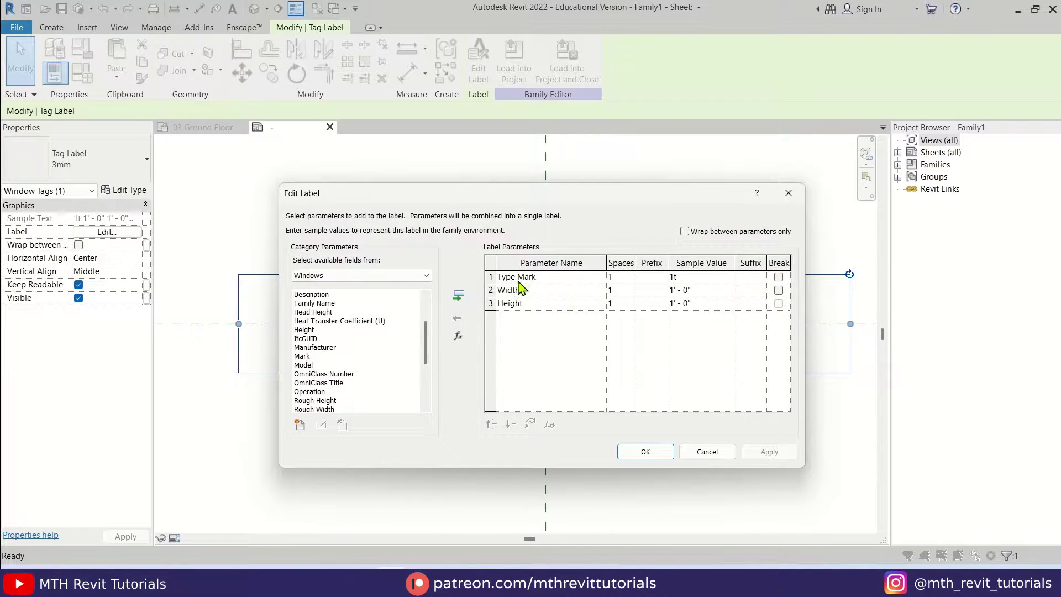
pyautogui.click(746, 282)
pyautogui.click(745, 291)
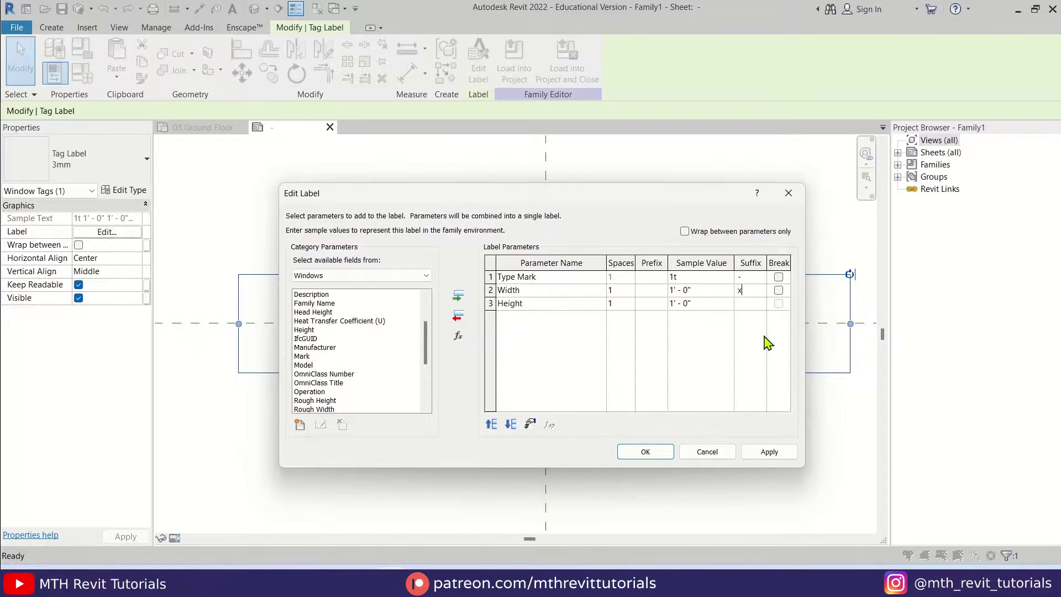
pyautogui.click(645, 452)
pyautogui.click(587, 405)
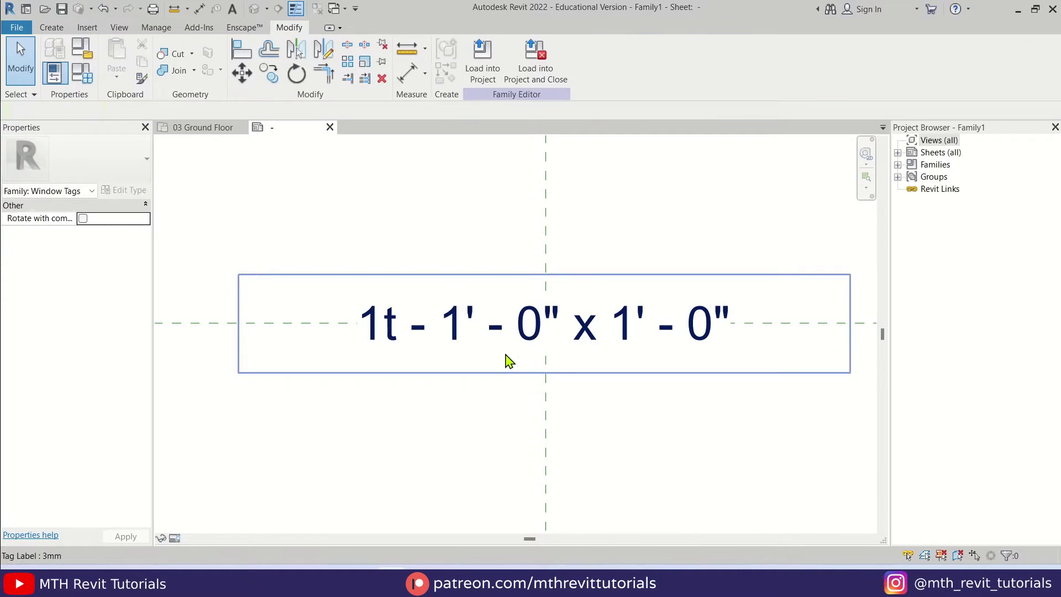
# Rename the label's 3mm type to 1.5mm in its type properties
pyautogui.scroll(-2, 597, 417)
pyautogui.moveTo(597, 417); pyautogui.dragTo(527, 340, button='middle')
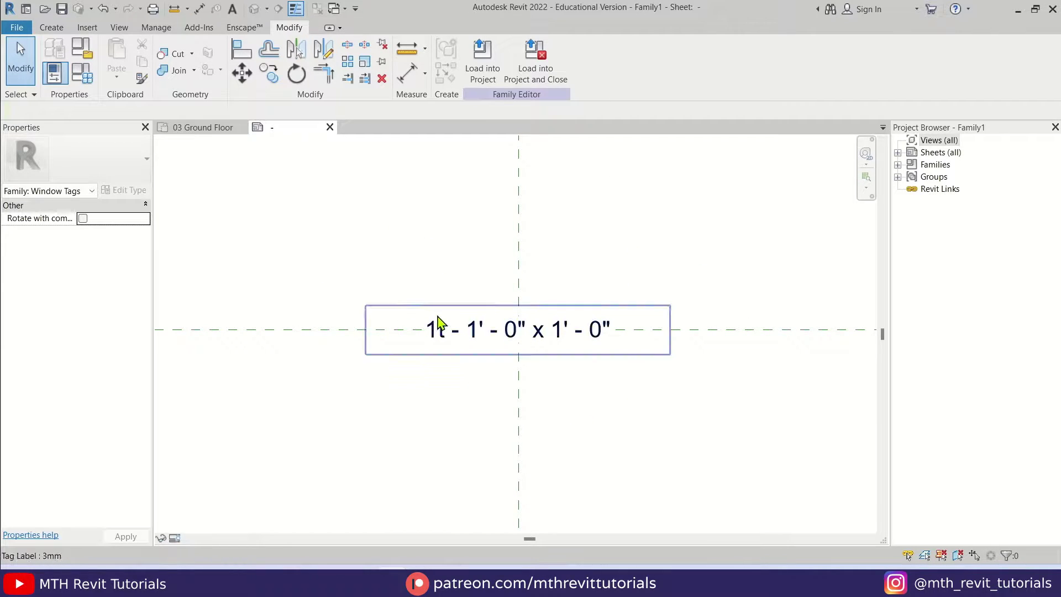
pyautogui.click(433, 323)
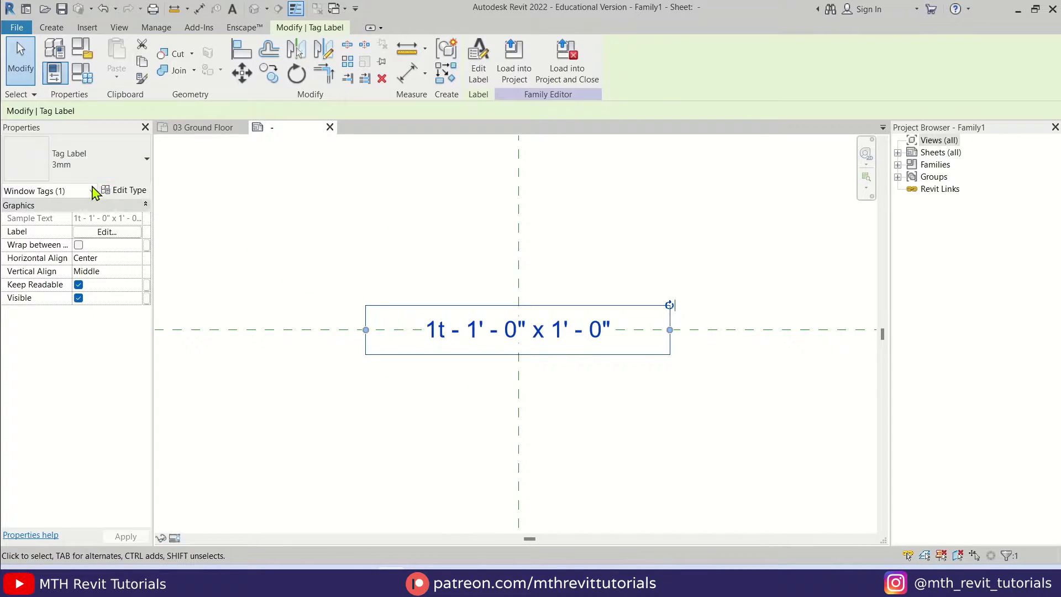
pyautogui.click(138, 194)
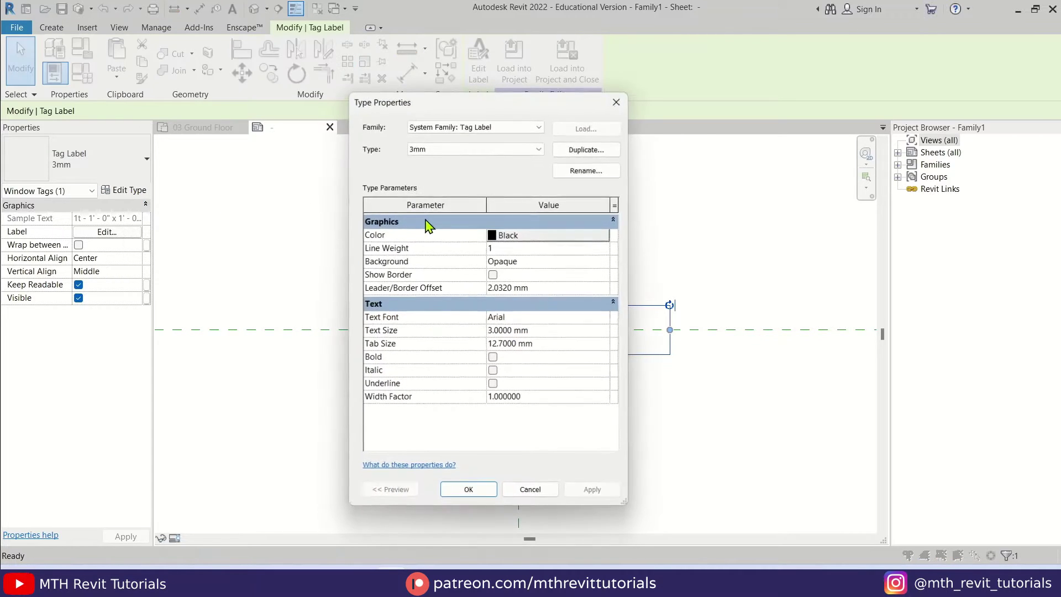
pyautogui.click(600, 173)
pyautogui.write('1.5mm')
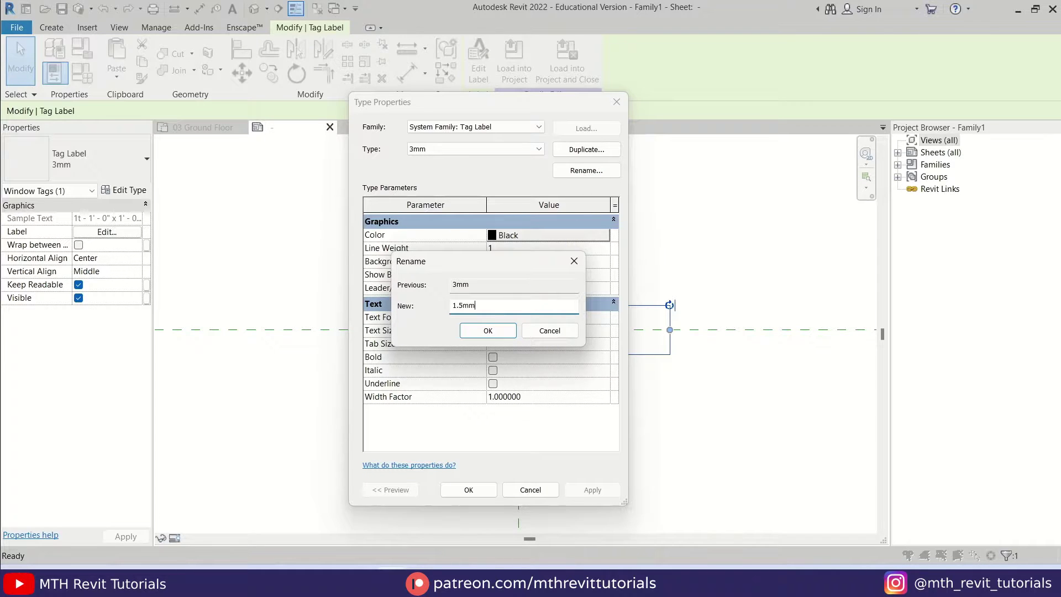
pyautogui.click(488, 331)
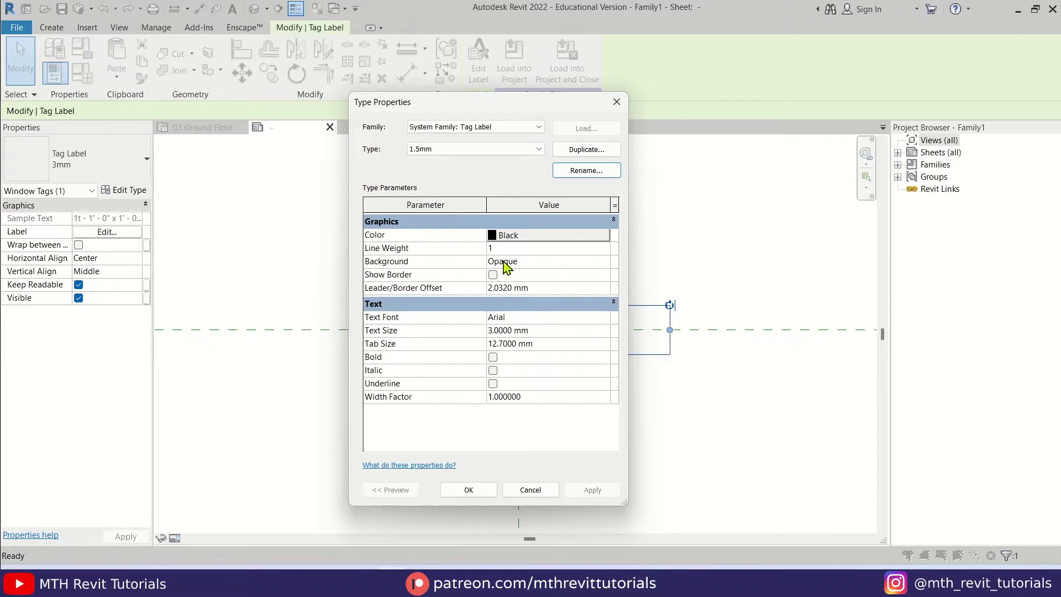
# Give the 1.5mm label type a transparent background, 1.5 mm text size and 5 mm tab size
pyautogui.click(606, 266)
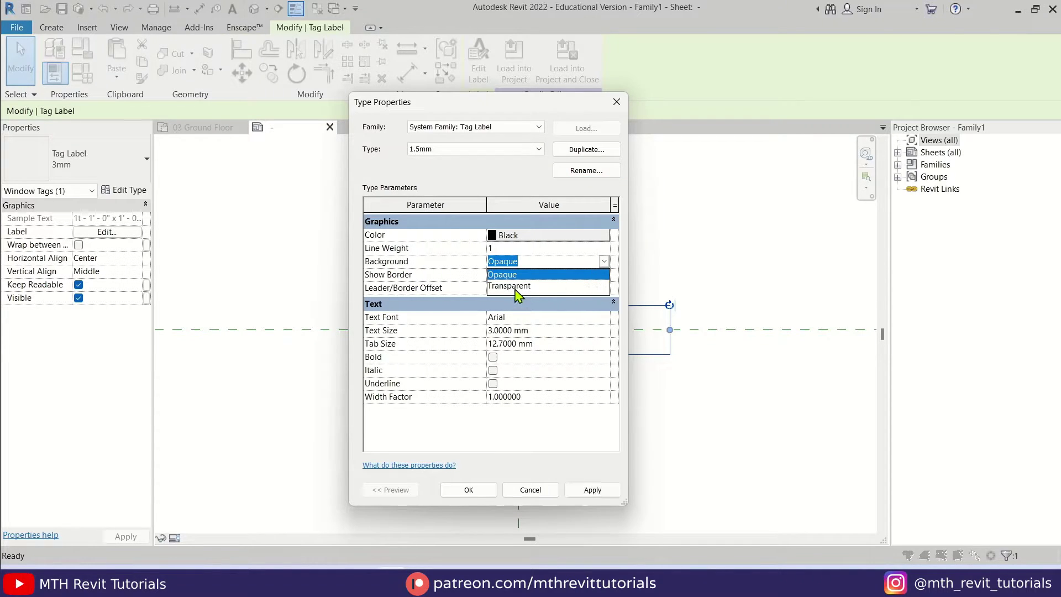
pyautogui.click(514, 288)
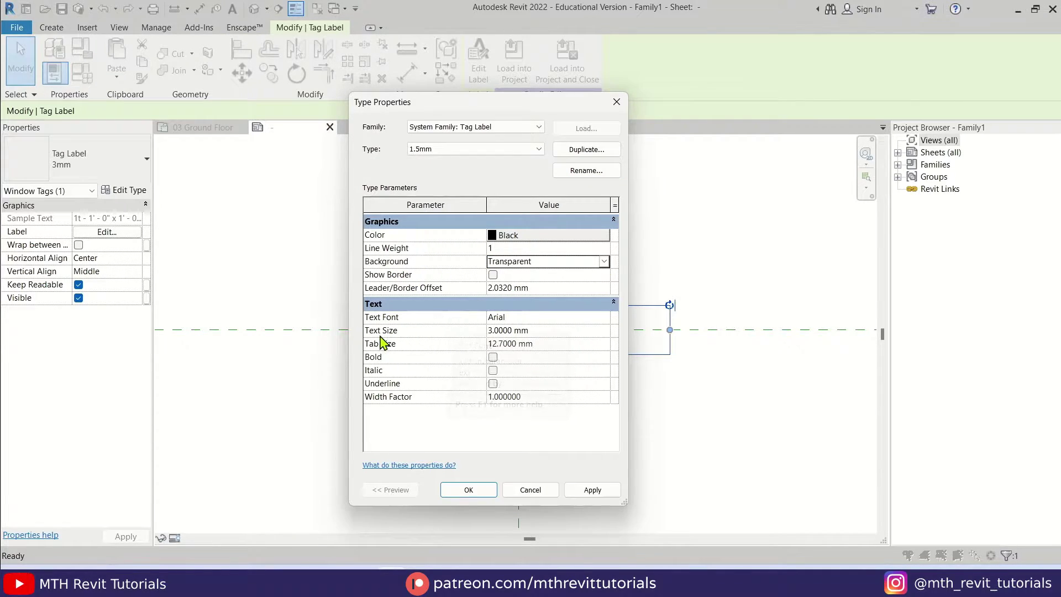
pyautogui.click(549, 330)
pyautogui.write('1.5')
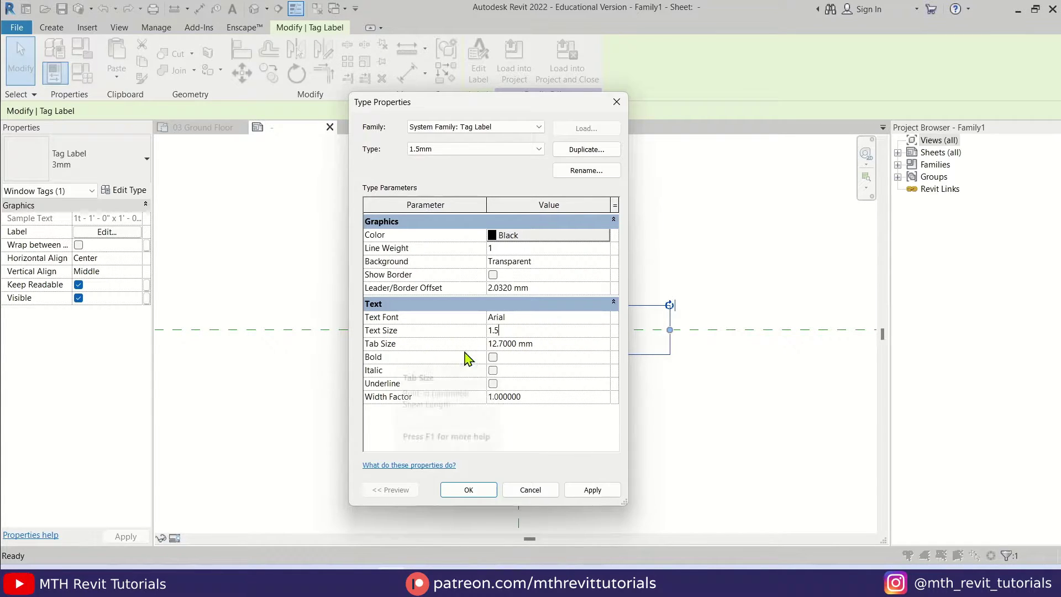
pyautogui.click(543, 344)
pyautogui.write('5')
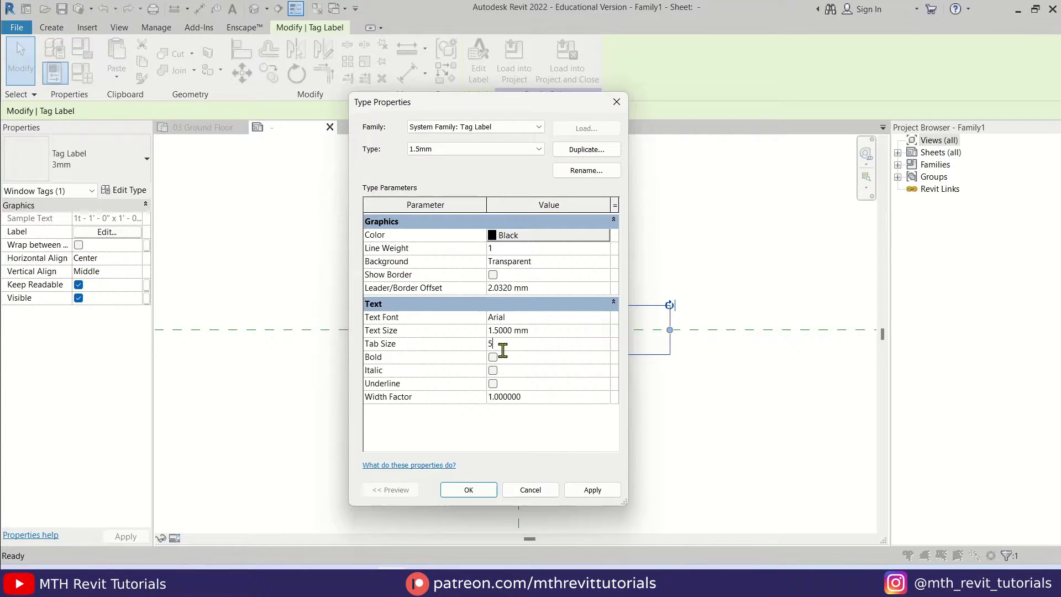
pyautogui.click(592, 490)
pyautogui.click(469, 490)
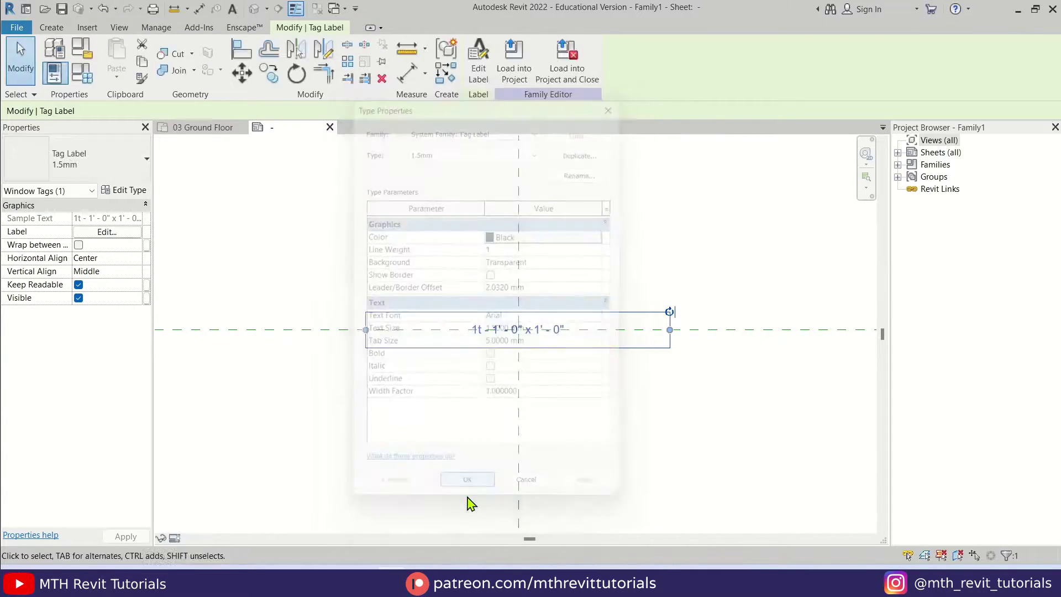
# Save the tag family as 'Window Tag' in the Tags Tutorial folder
pyautogui.scroll(4, 514, 332)
pyautogui.click(552, 426)
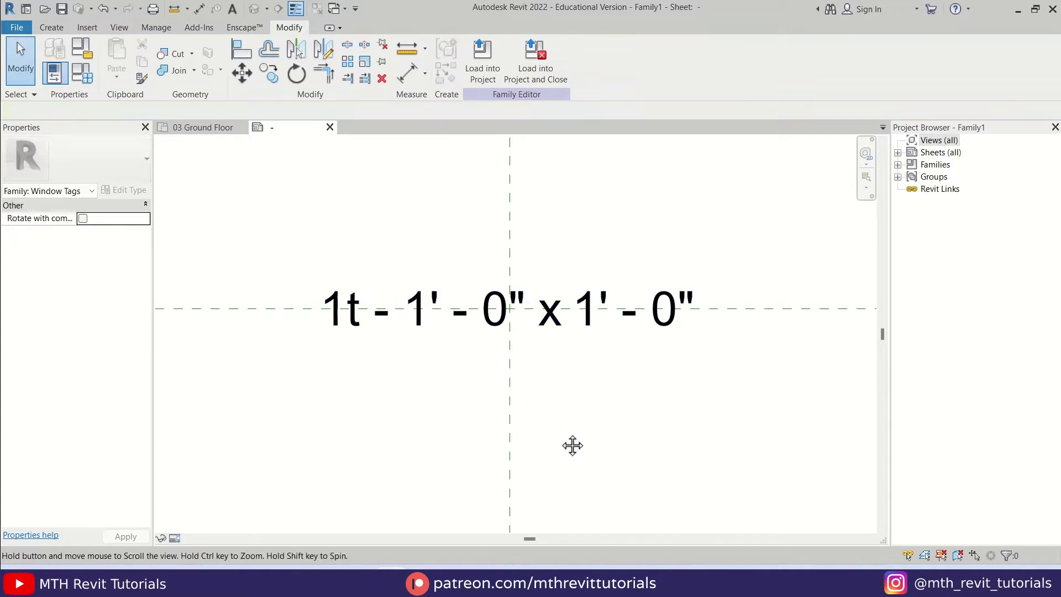
pyautogui.moveTo(571, 443); pyautogui.dragTo(589, 503, button='middle')
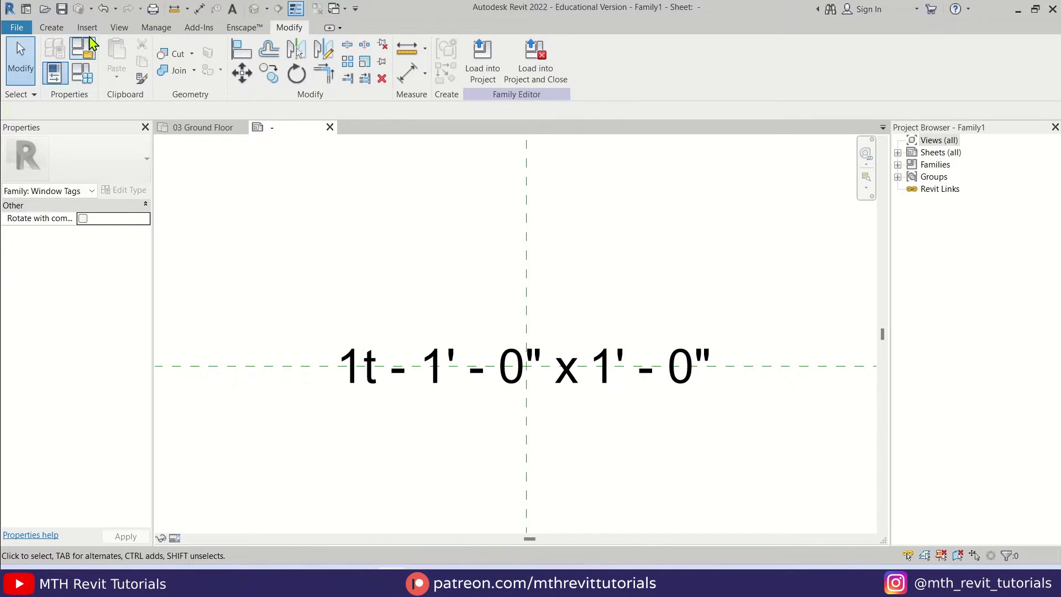
pyautogui.click(62, 8)
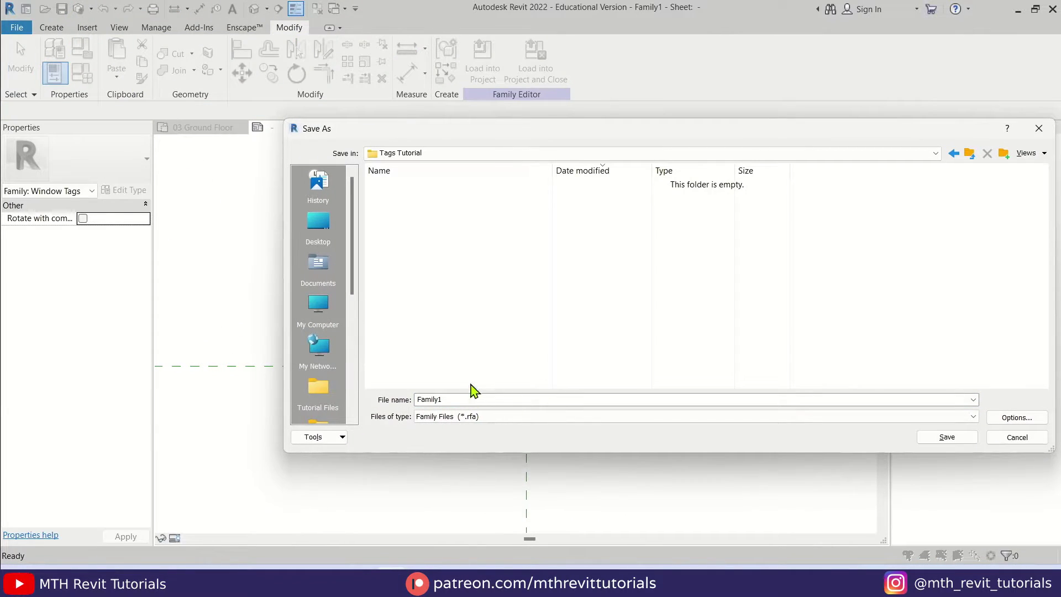
pyautogui.doubleClick(477, 398)
pyautogui.write('Window Tag')
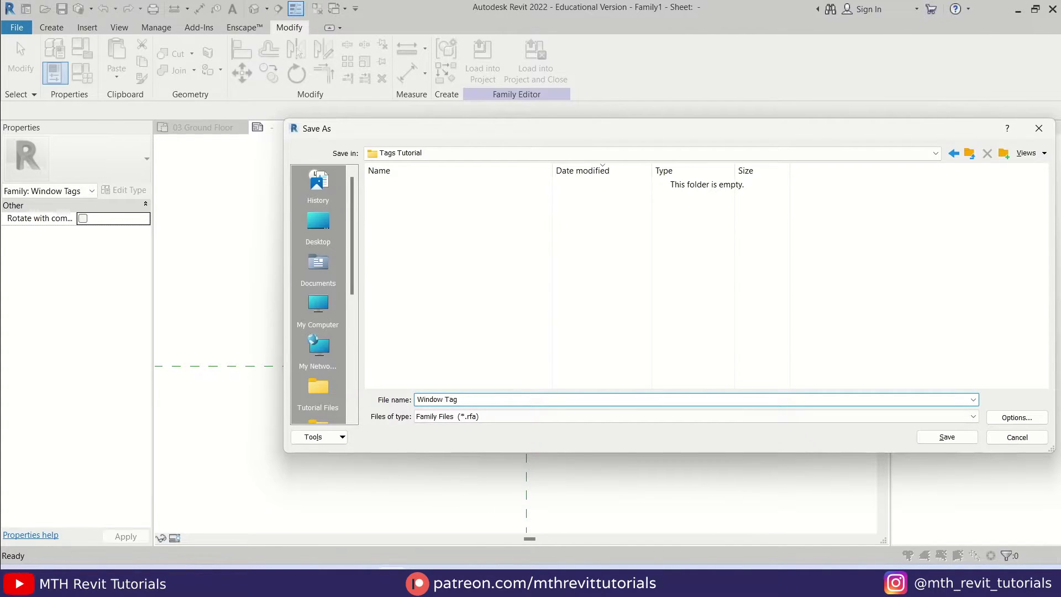
pyautogui.click(940, 441)
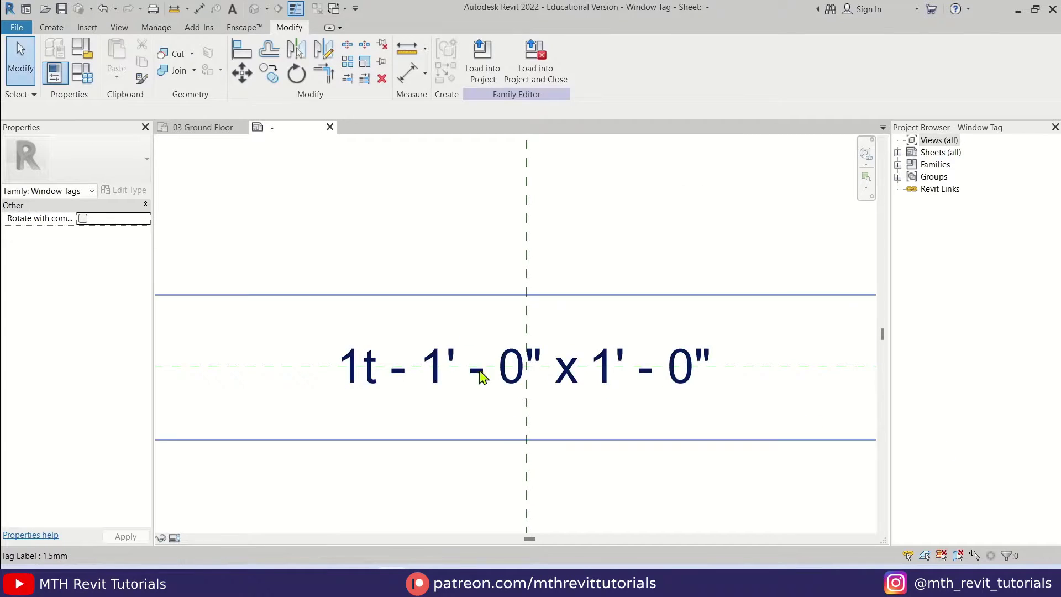
pyautogui.scroll(-2, 472, 362)
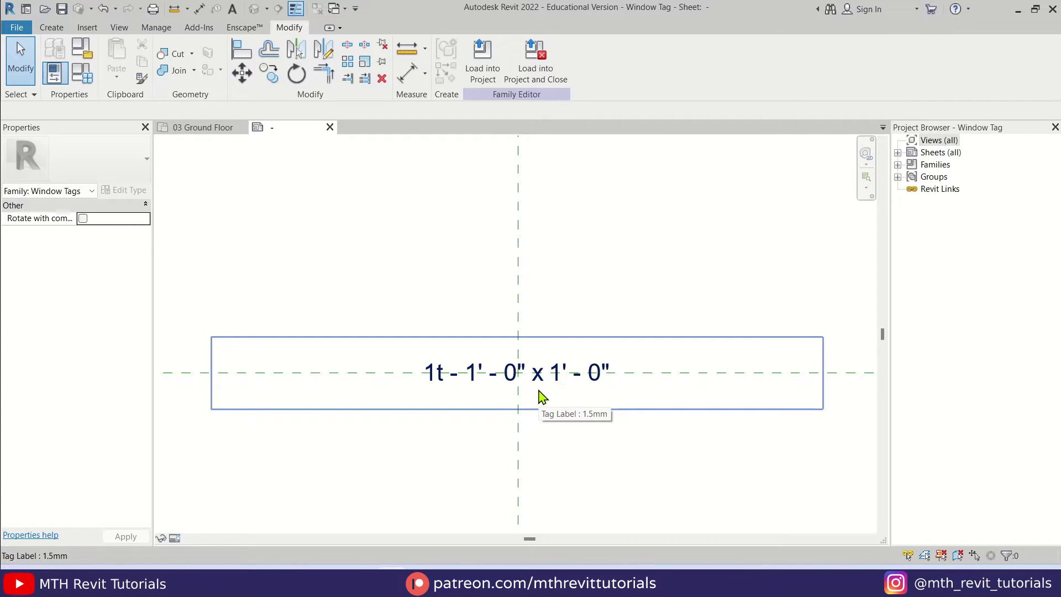
# Change the family category from Window Tags to Door Tags
pyautogui.click(88, 55)
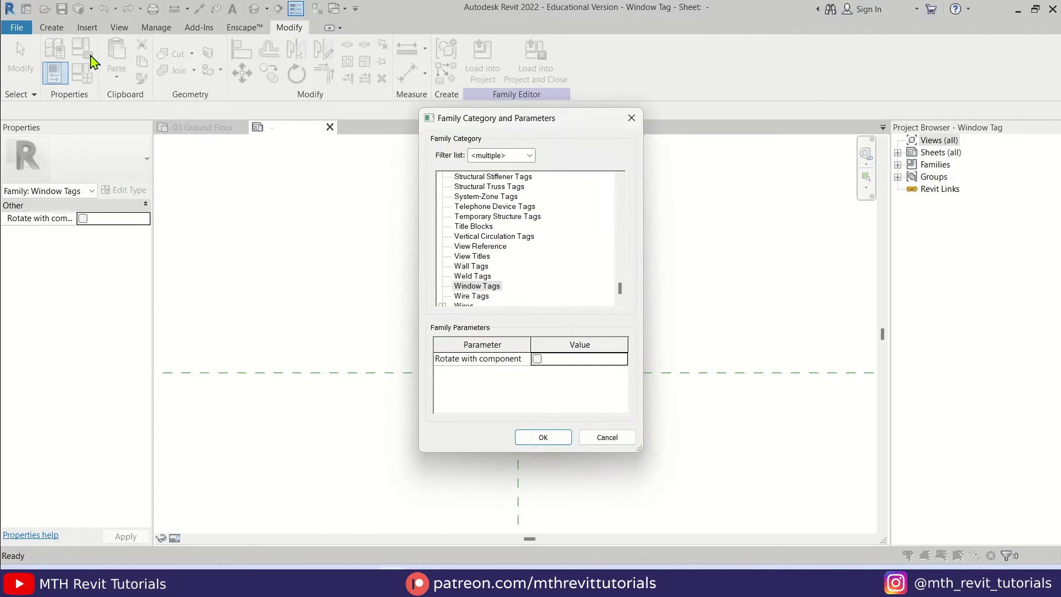
pyautogui.scroll(6, 466, 241)
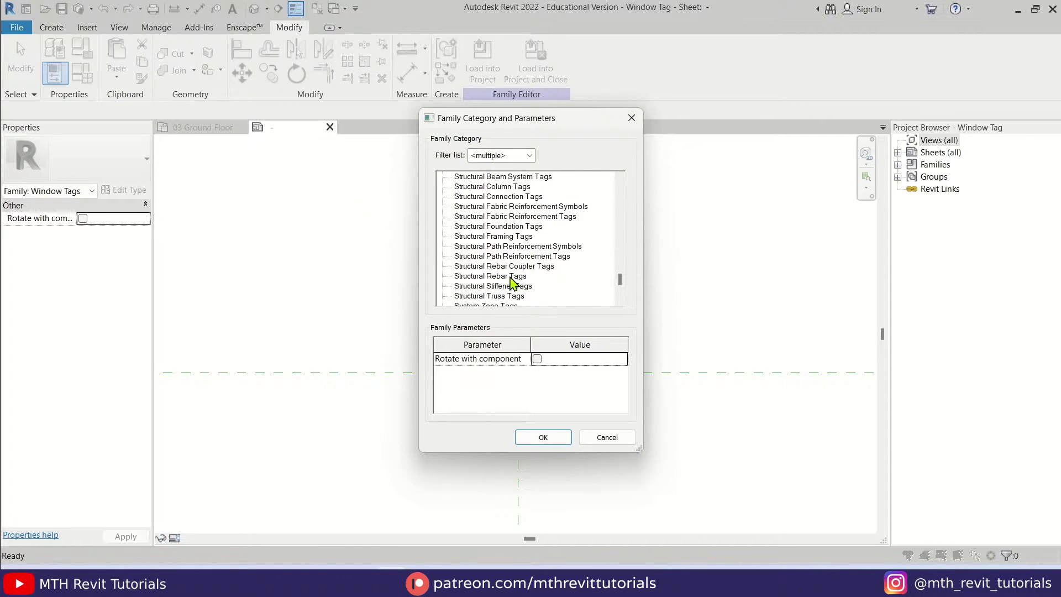
pyautogui.click(463, 205)
pyautogui.press('d')
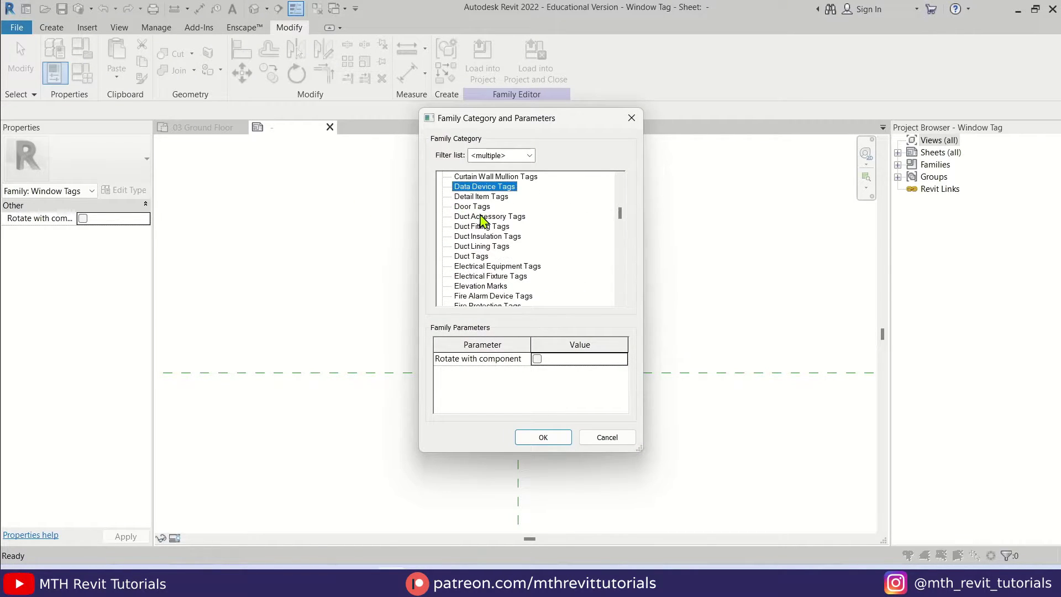
pyautogui.click(479, 207)
pyautogui.click(543, 438)
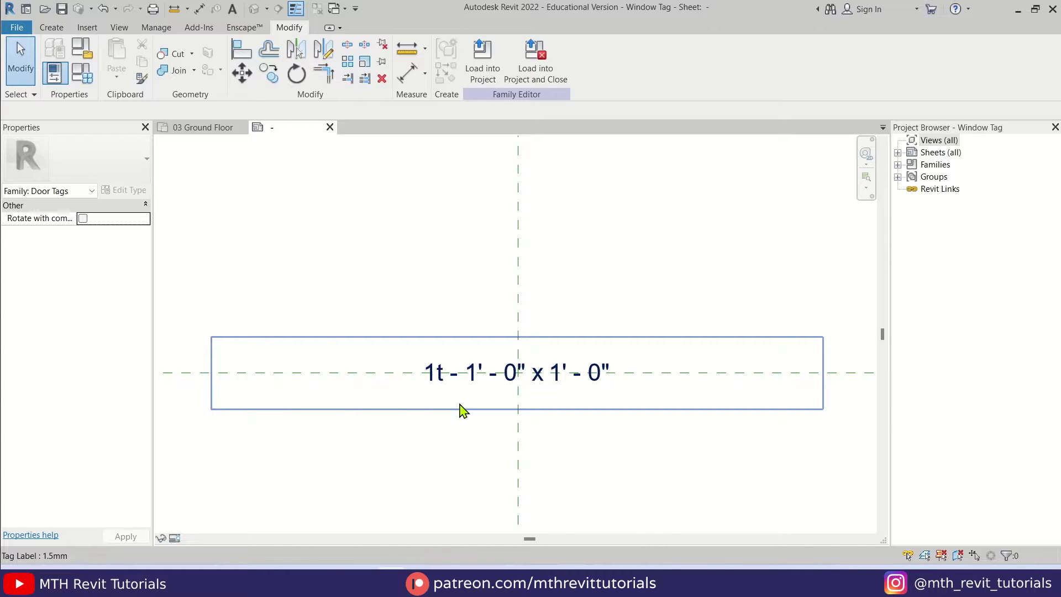
# Remove the two Type IfcGUID rows from the label's parameters
pyautogui.click(452, 391)
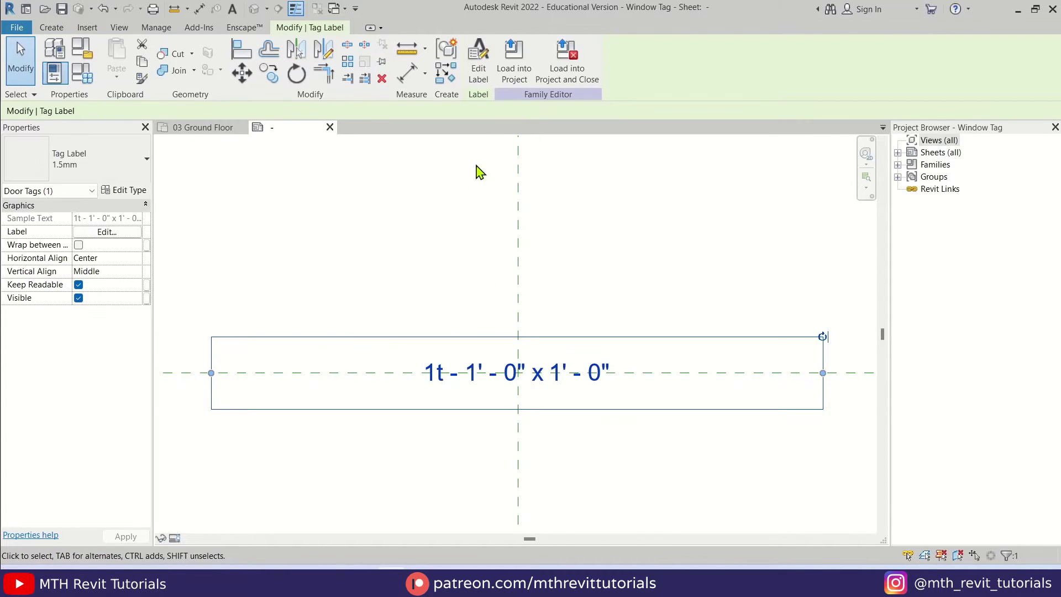
pyautogui.click(478, 70)
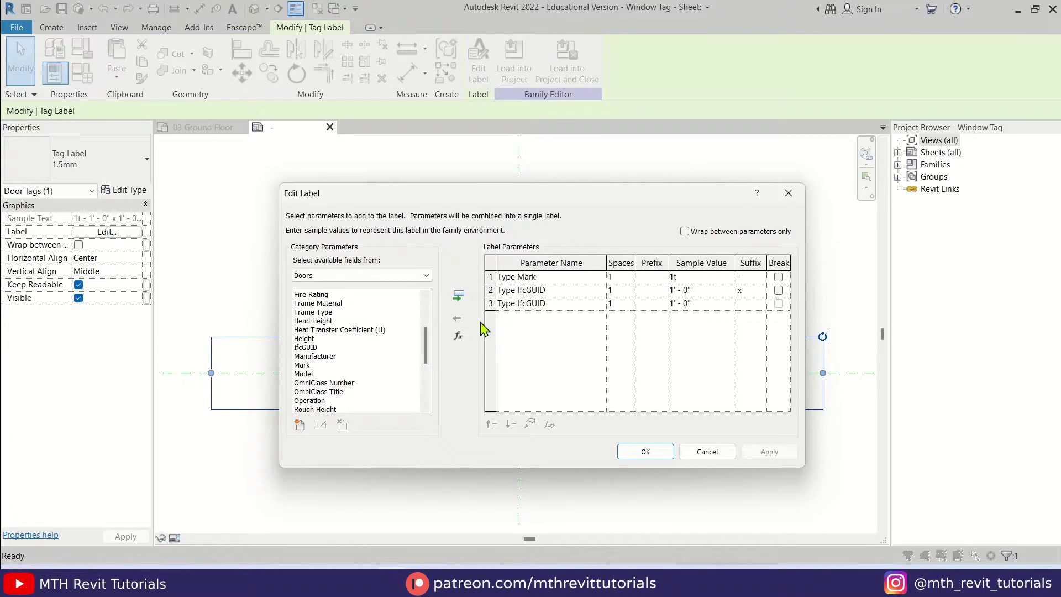
pyautogui.click(539, 291)
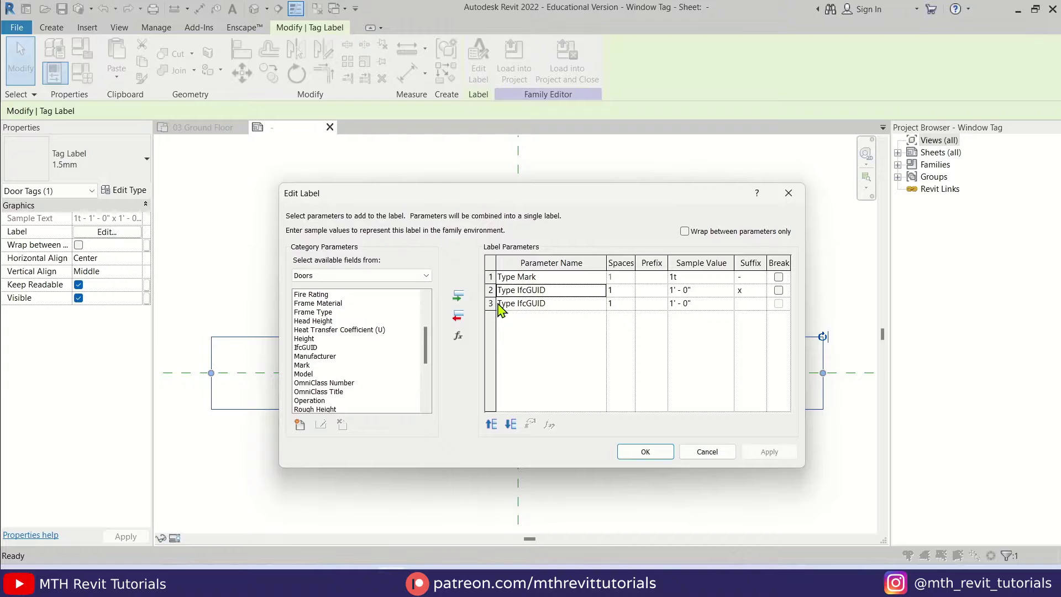
pyautogui.click(457, 316)
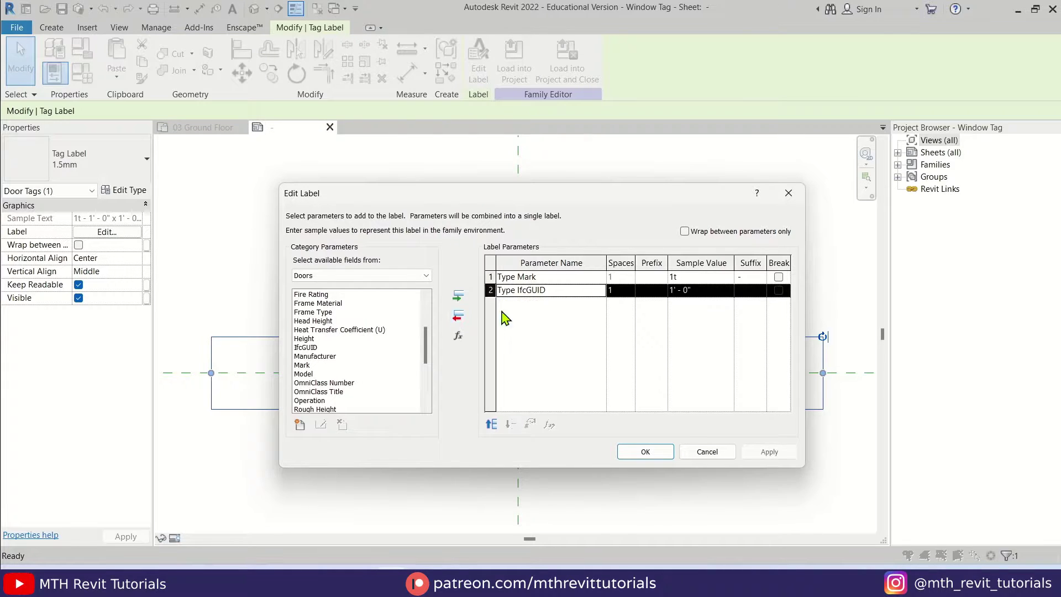
pyautogui.click(457, 317)
# Add door Width and Height to the label, with an ' x' suffix after Width
pyautogui.scroll(-5, 431, 353)
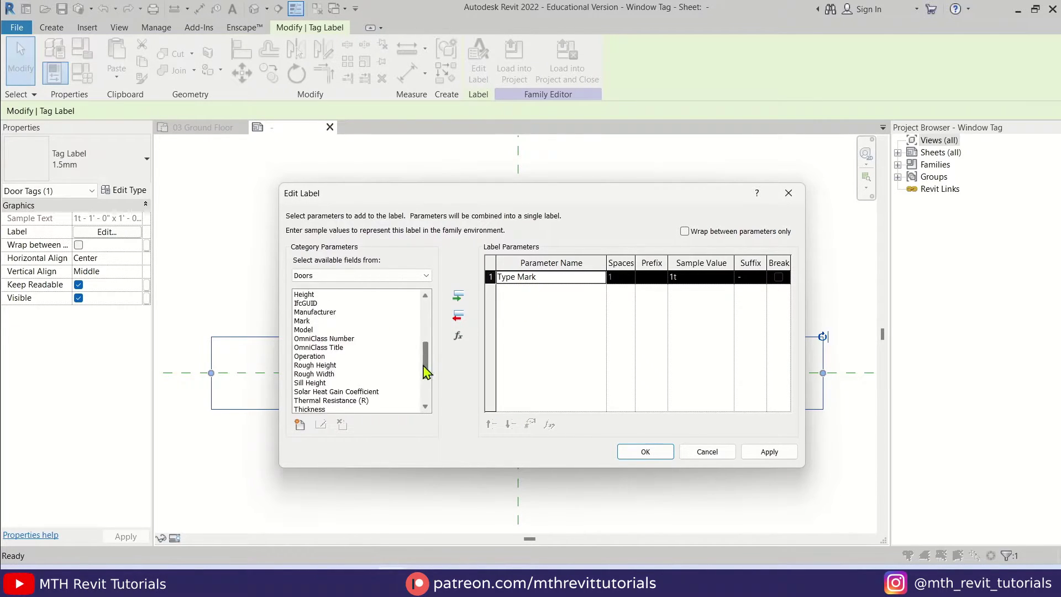
pyautogui.click(303, 400)
pyautogui.click(458, 302)
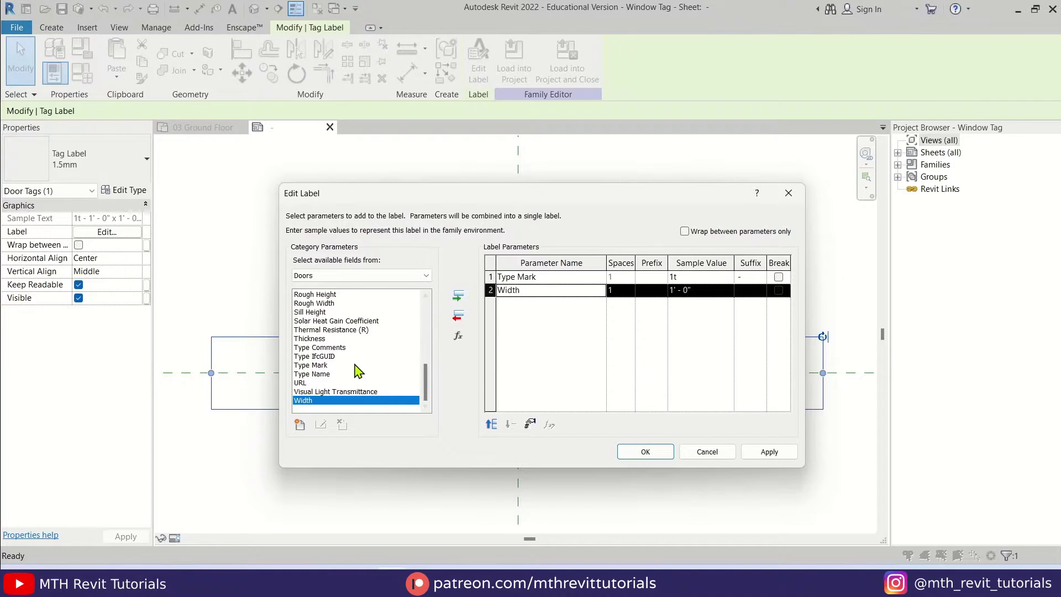
pyautogui.scroll(5, 350, 367)
pyautogui.click(337, 338)
pyautogui.click(459, 297)
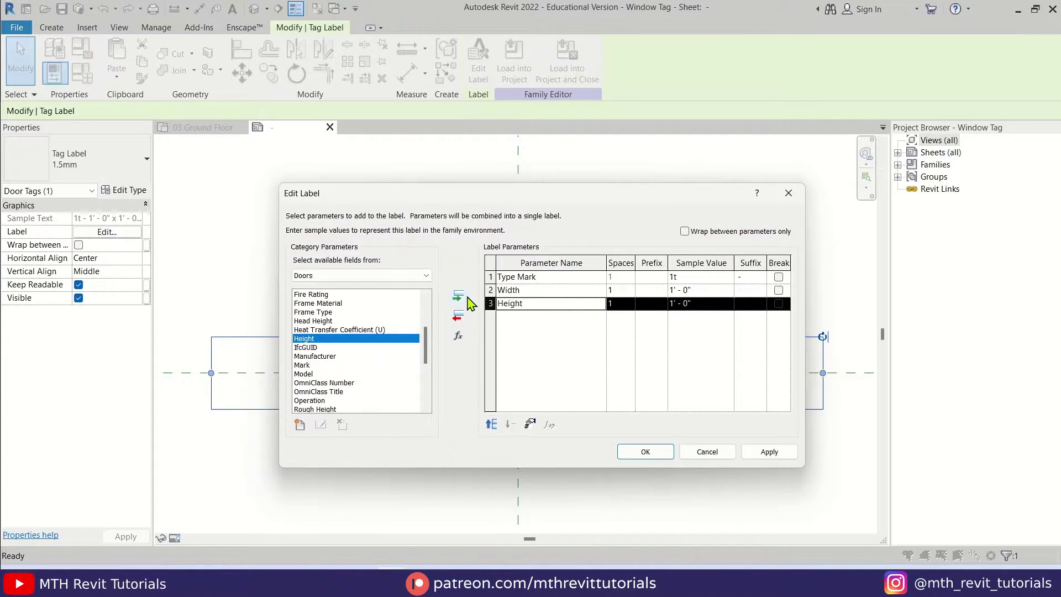
pyautogui.click(743, 290)
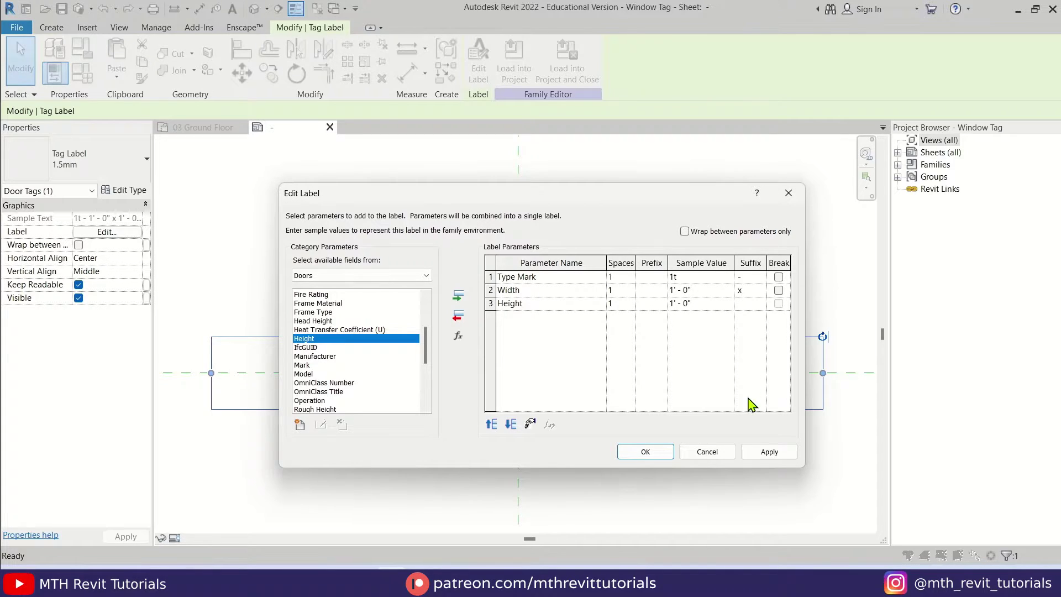
pyautogui.write('x')
pyautogui.click(765, 452)
pyautogui.click(645, 453)
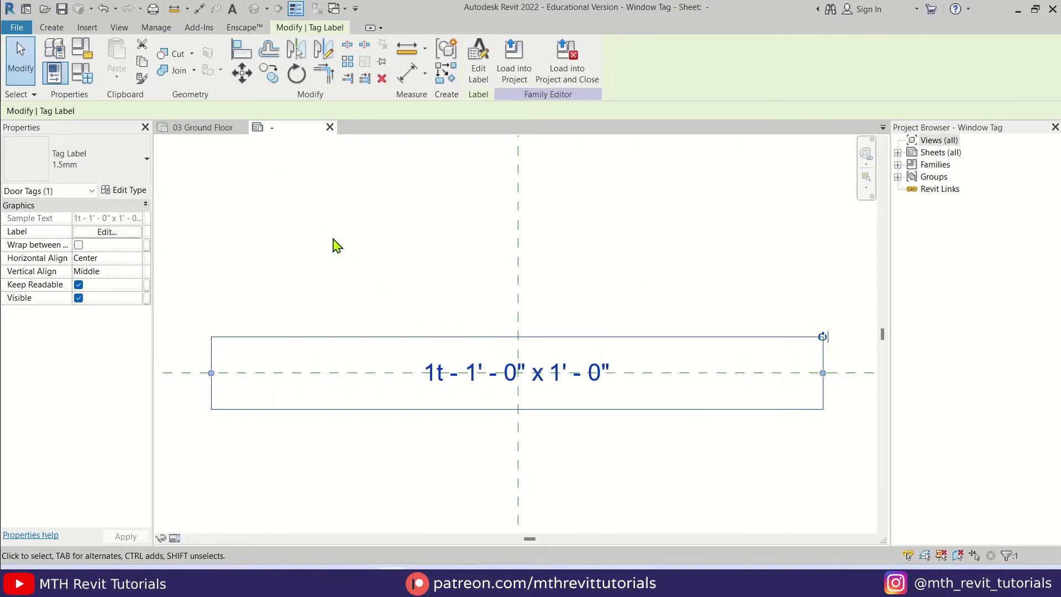
pyautogui.click(16, 28)
# Save a copy of the family as Door Tag.rfa in the Tags Tutorial folder
pyautogui.moveTo(82, 215)
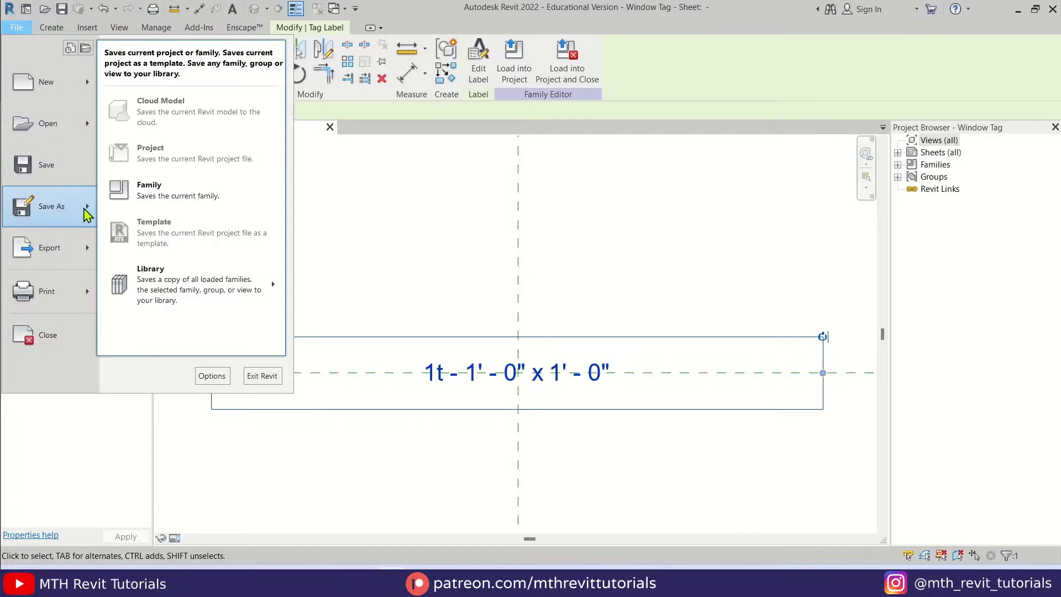
pyautogui.click(196, 190)
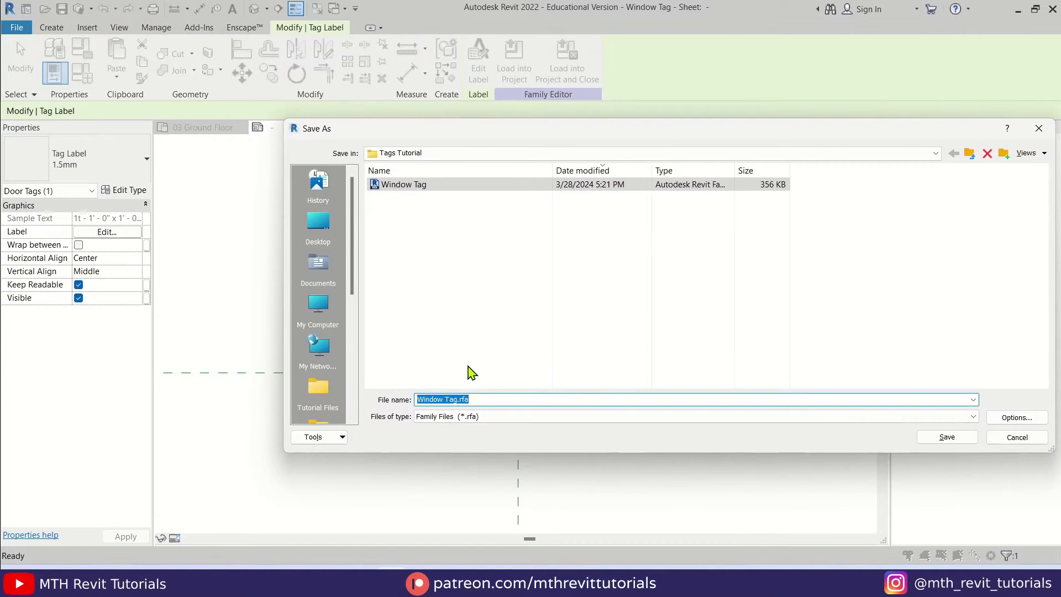
pyautogui.write('Door')
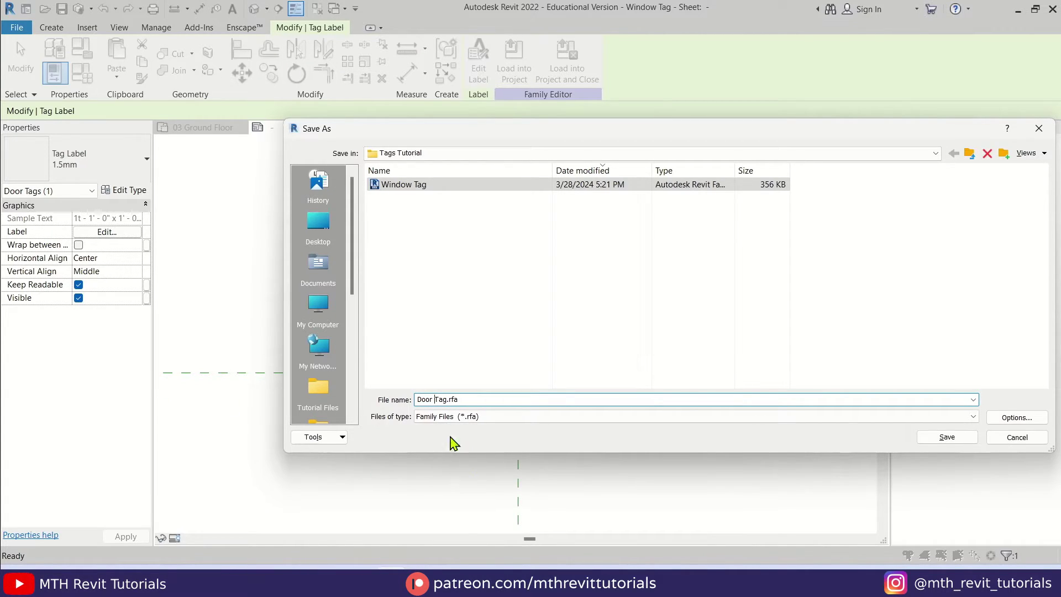
pyautogui.click(926, 442)
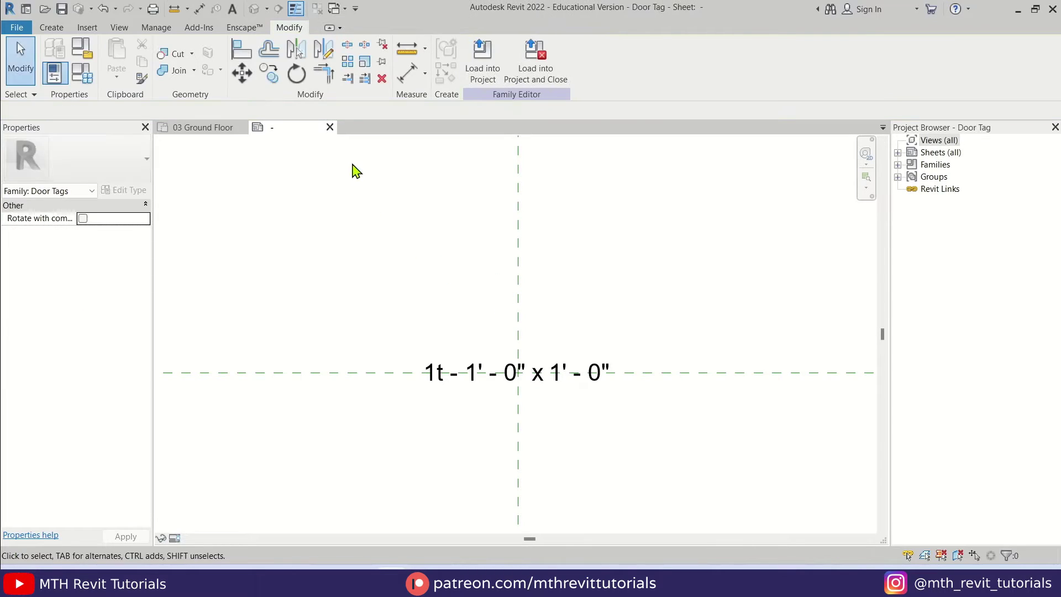
# Return to the 03 Ground Floor plan view of the project
pyautogui.click(330, 128)
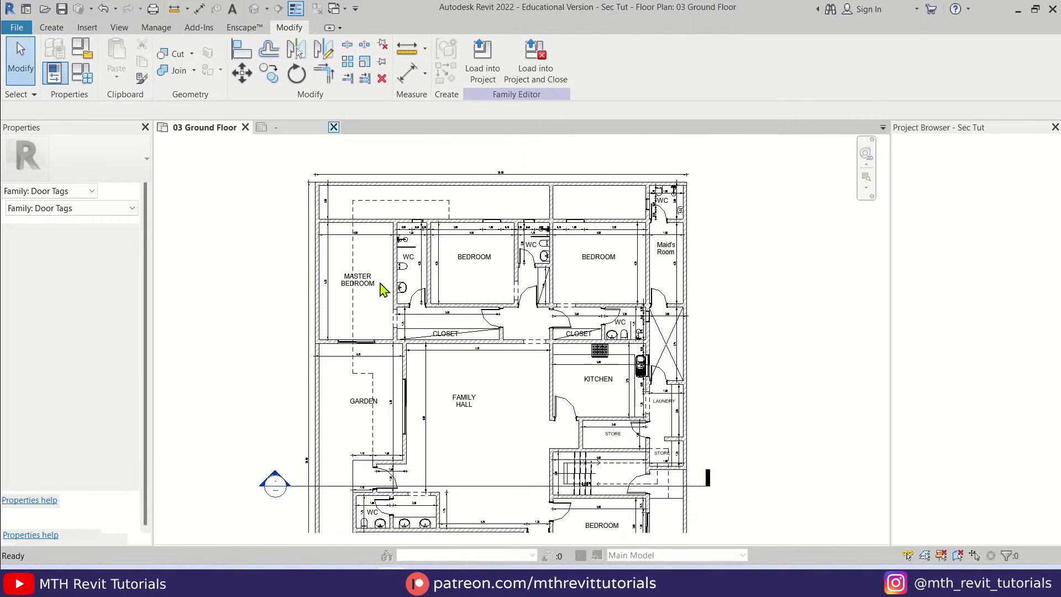
pyautogui.moveTo(506, 356); pyautogui.dragTo(496, 270, button='middle')
pyautogui.scroll(2, 458, 337)
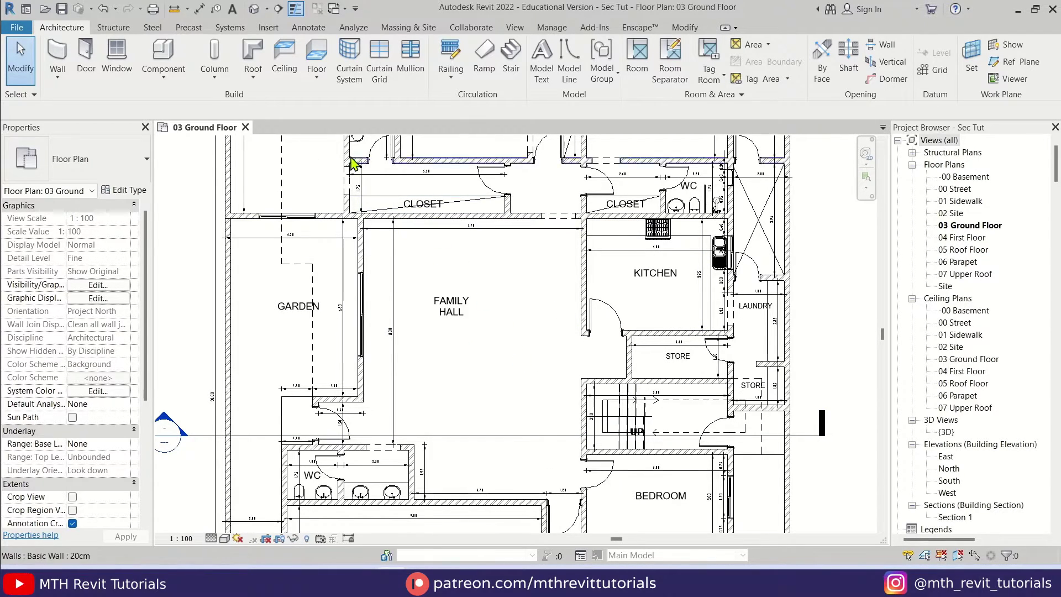
# Load the Door Tag and Window Tag families into the Sec Tut project
pyautogui.click(268, 27)
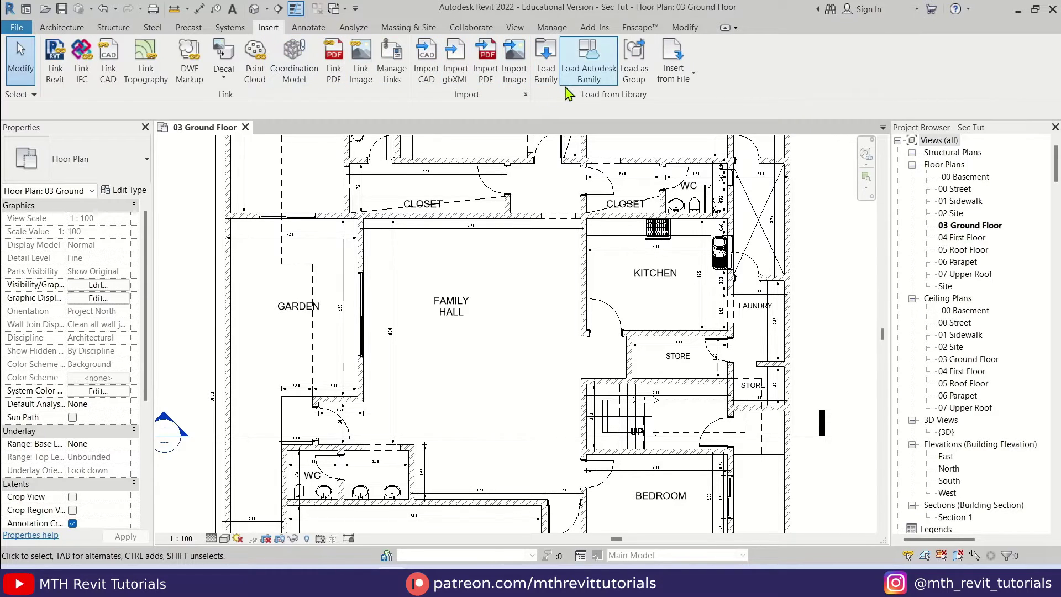
pyautogui.click(551, 77)
pyautogui.moveTo(500, 260); pyautogui.dragTo(366, 180)
pyautogui.click(837, 525)
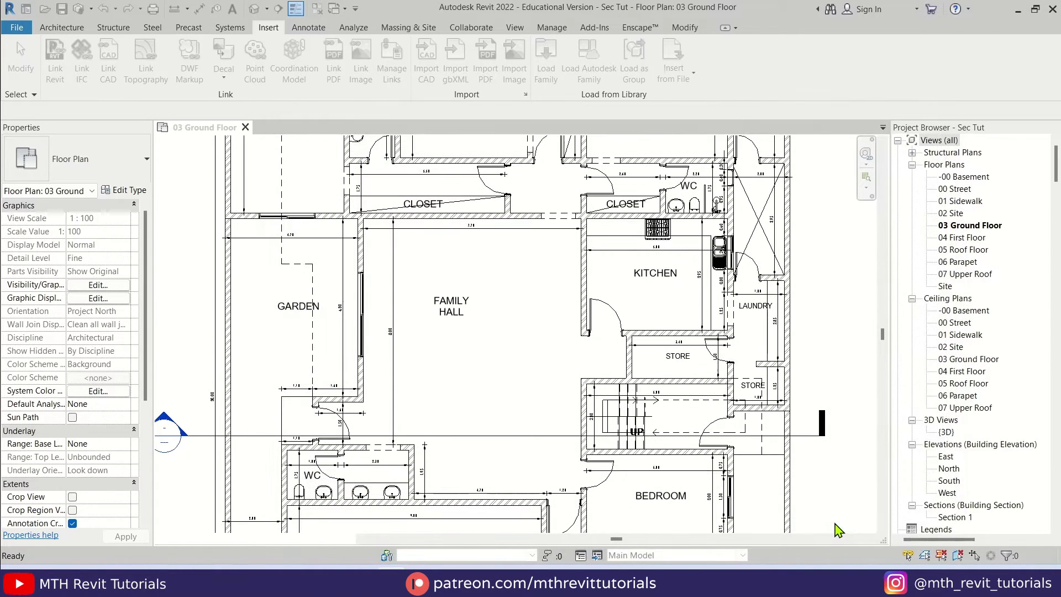
pyautogui.scroll(-2, 442, 276)
pyautogui.scroll(2, 409, 308)
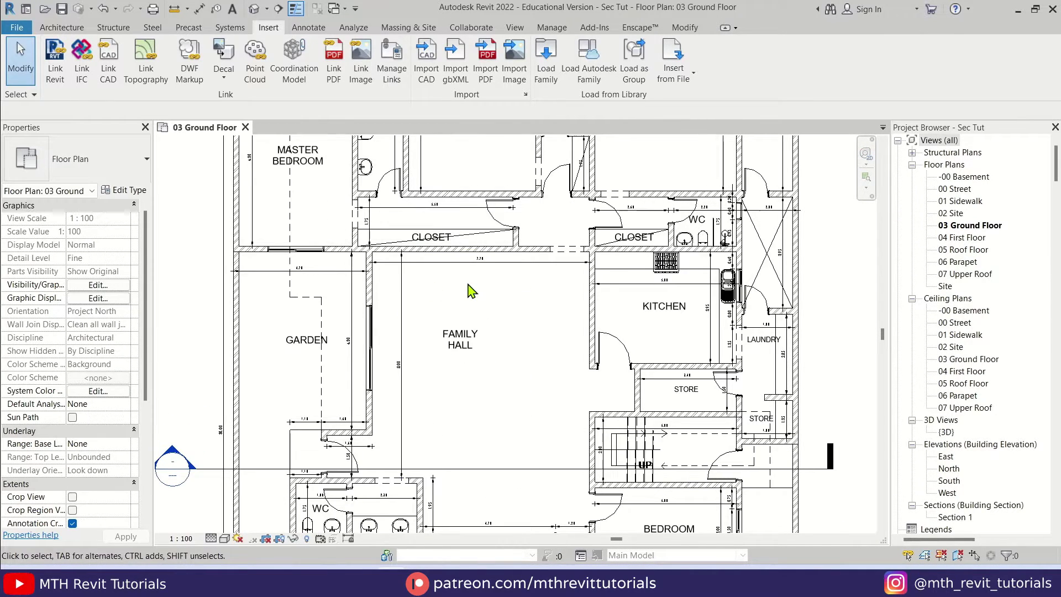
pyautogui.click(310, 28)
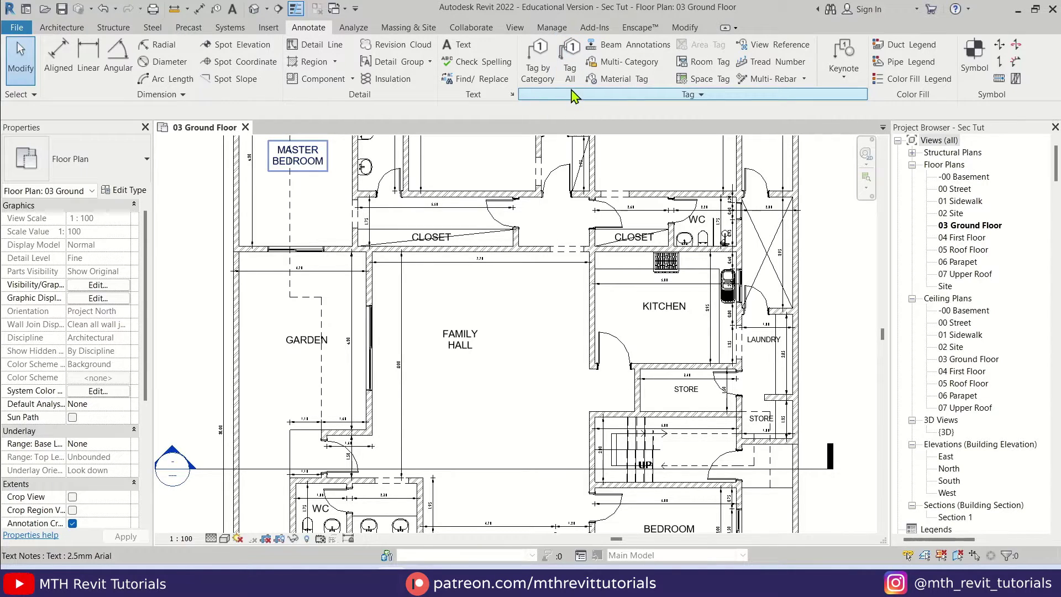
pyautogui.click(538, 56)
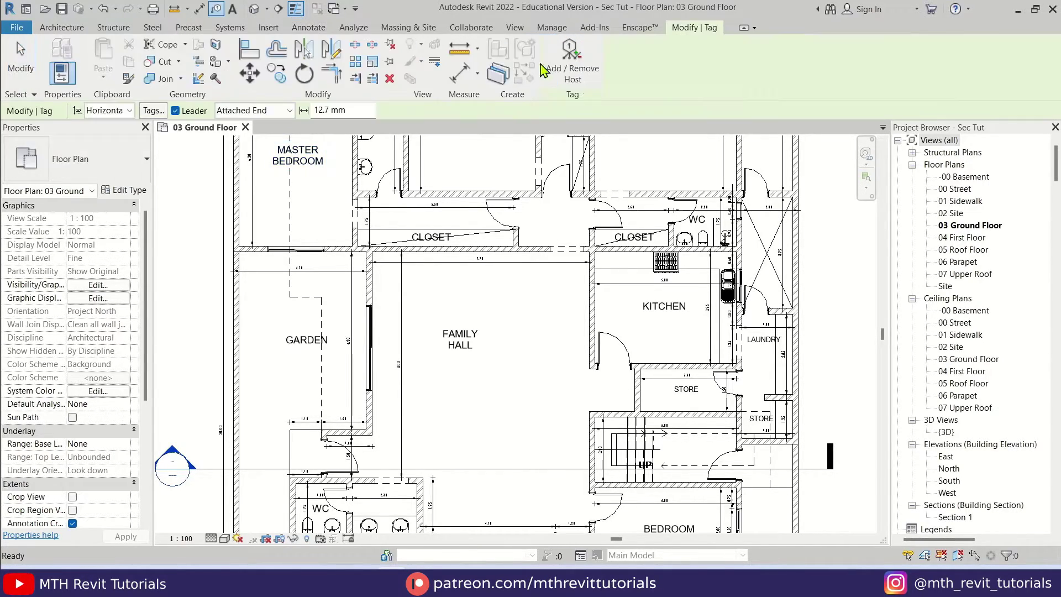
# Place a door tag on the garden–family hall sliding door with Tag by Category
pyautogui.click(371, 358)
pyautogui.rightClick(530, 359)
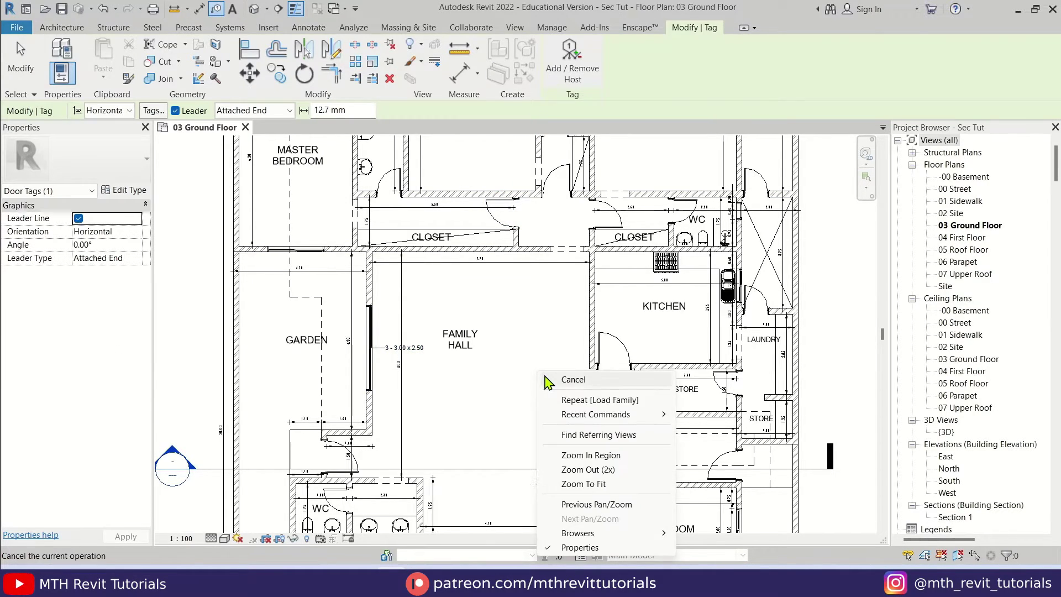
pyautogui.click(551, 379)
pyautogui.scroll(3, 373, 351)
pyautogui.scroll(2, 382, 343)
# Remove the 3 - 3.00 x 2.50 tag's leader, make it vertical and set it beside the door
pyautogui.click(391, 337)
pyautogui.click(172, 111)
pyautogui.click(483, 327)
pyautogui.press('space')
pyautogui.moveTo(468, 332); pyautogui.dragTo(376, 335)
pyautogui.click(457, 385)
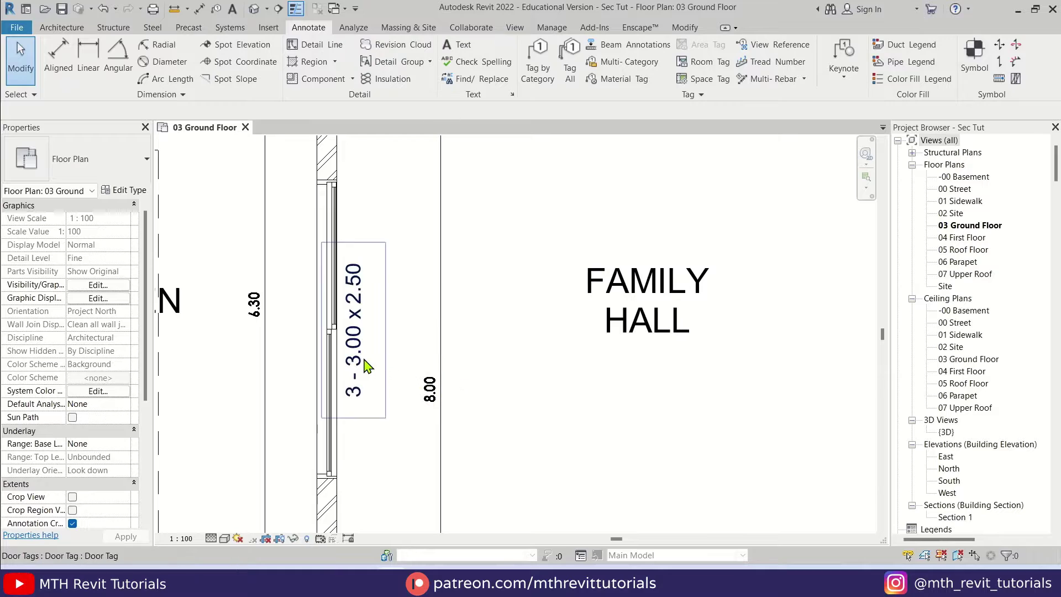
# Open the sliding door's type properties
pyautogui.scroll(-2, 393, 381)
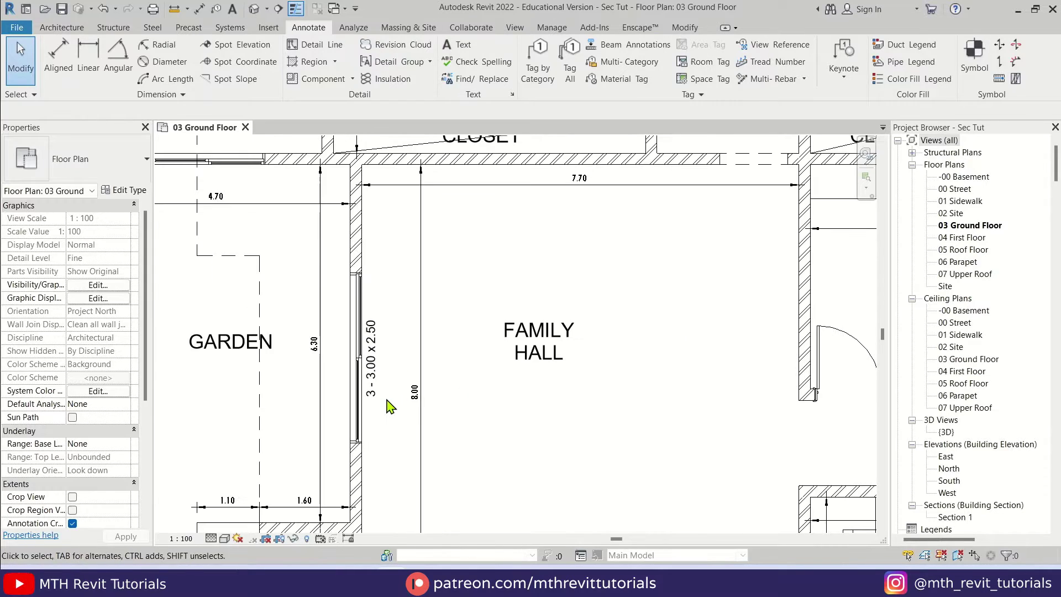
pyautogui.click(363, 426)
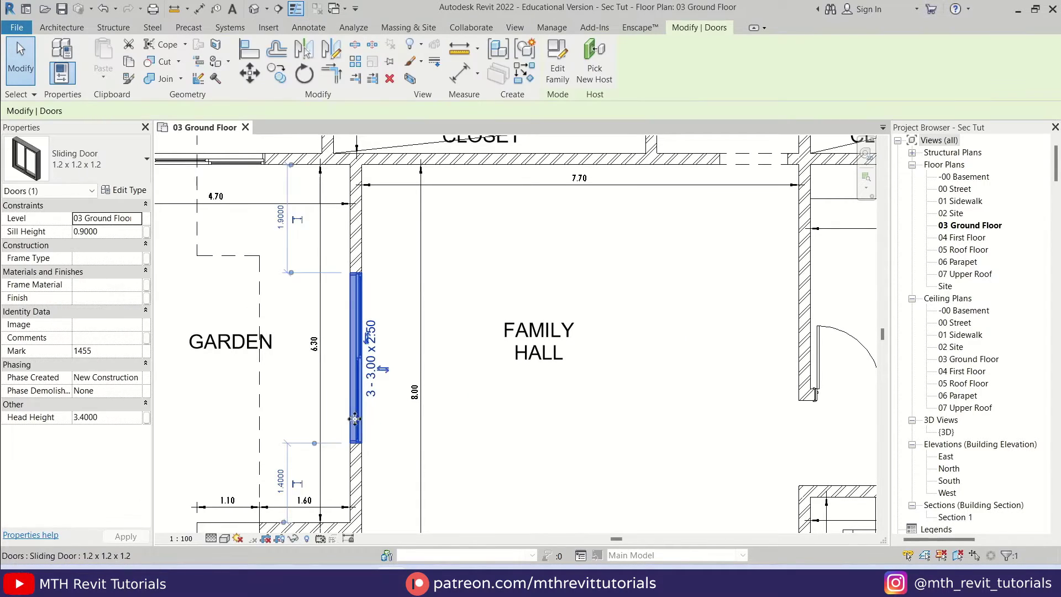
pyautogui.click(128, 191)
pyautogui.scroll(-5, 522, 309)
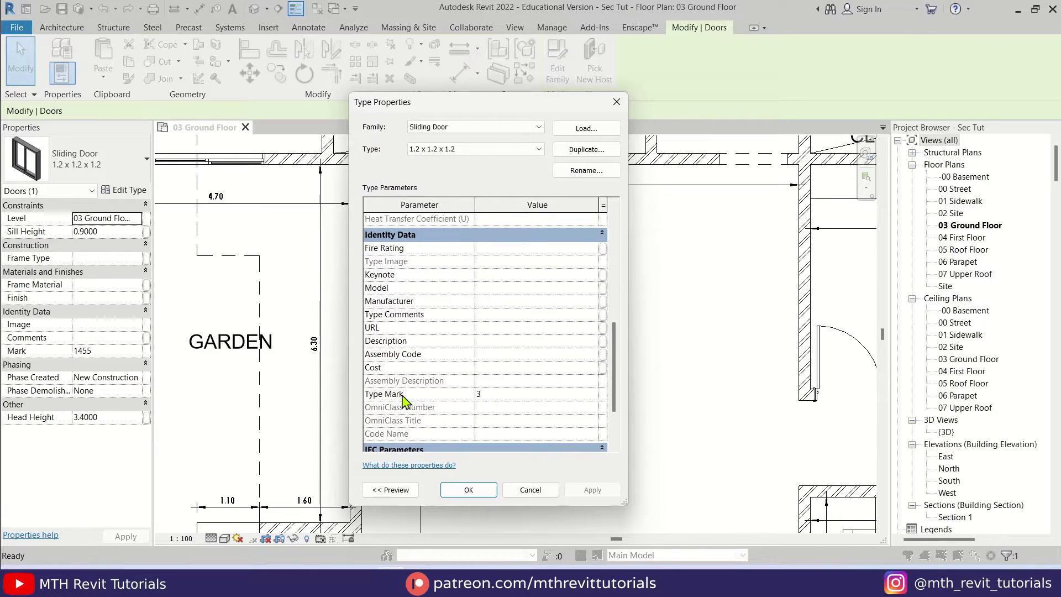
pyautogui.moveTo(470, 109); pyautogui.dragTo(589, 103)
pyautogui.write('7')
pyautogui.scroll(-1, 638, 424)
pyautogui.click(712, 484)
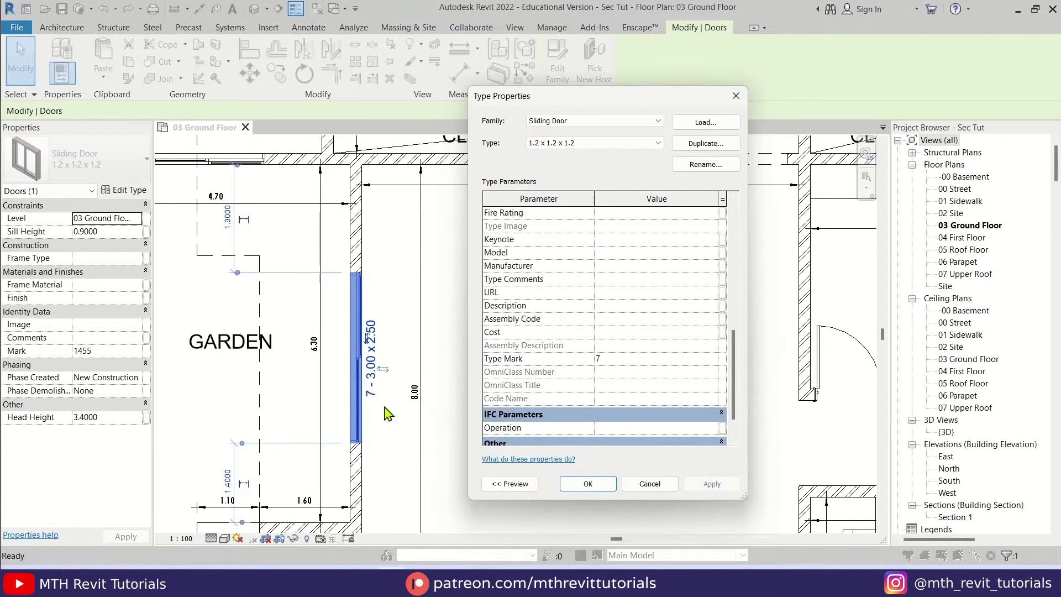
pyautogui.scroll(6, 610, 409)
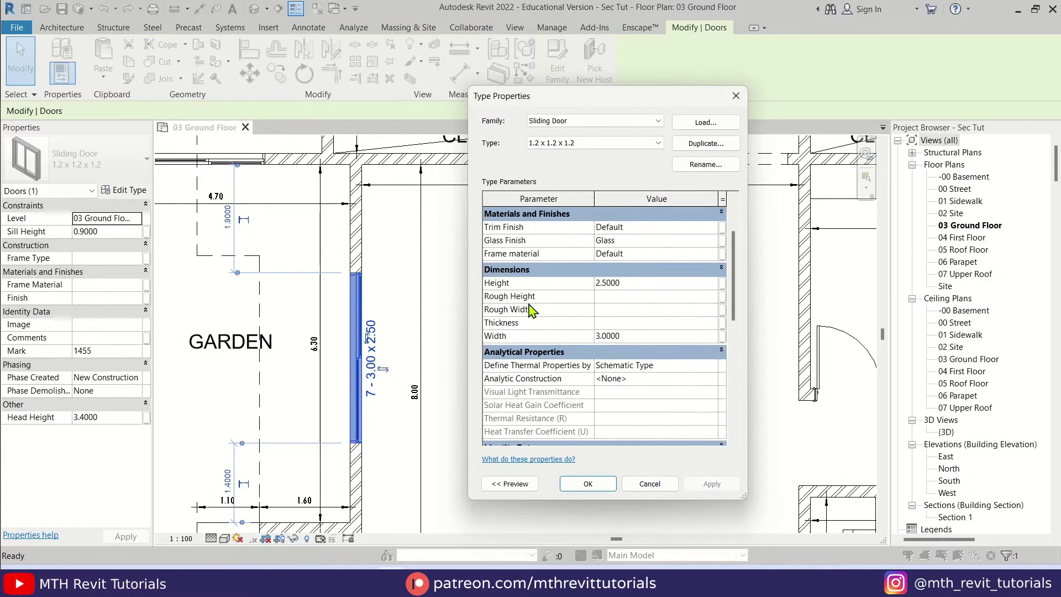
pyautogui.click(644, 282)
pyautogui.write('2')
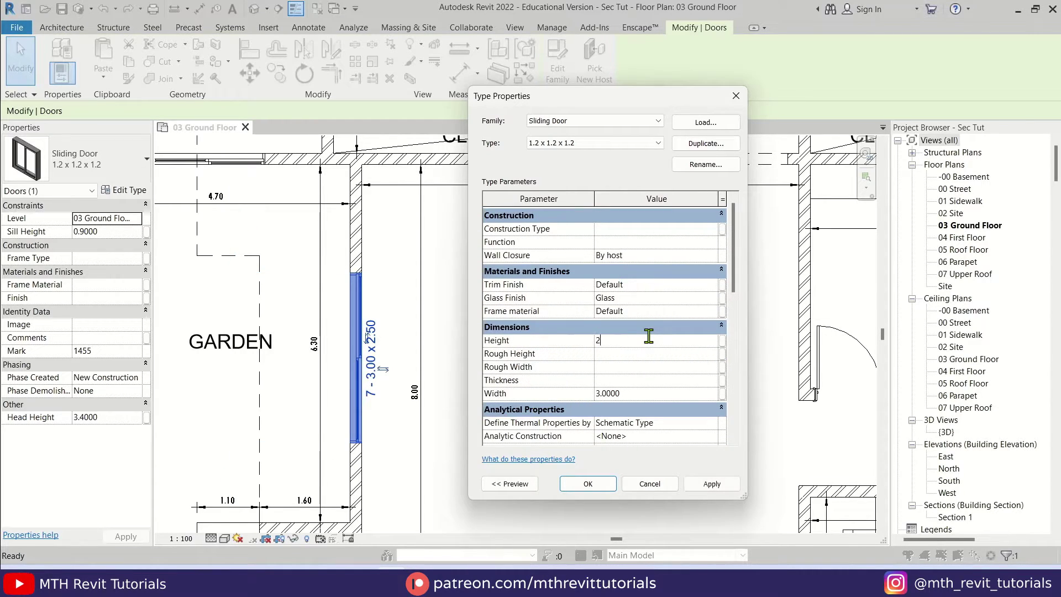
pyautogui.write('.5')
pyautogui.click(657, 393)
pyautogui.write('2')
pyautogui.click(713, 483)
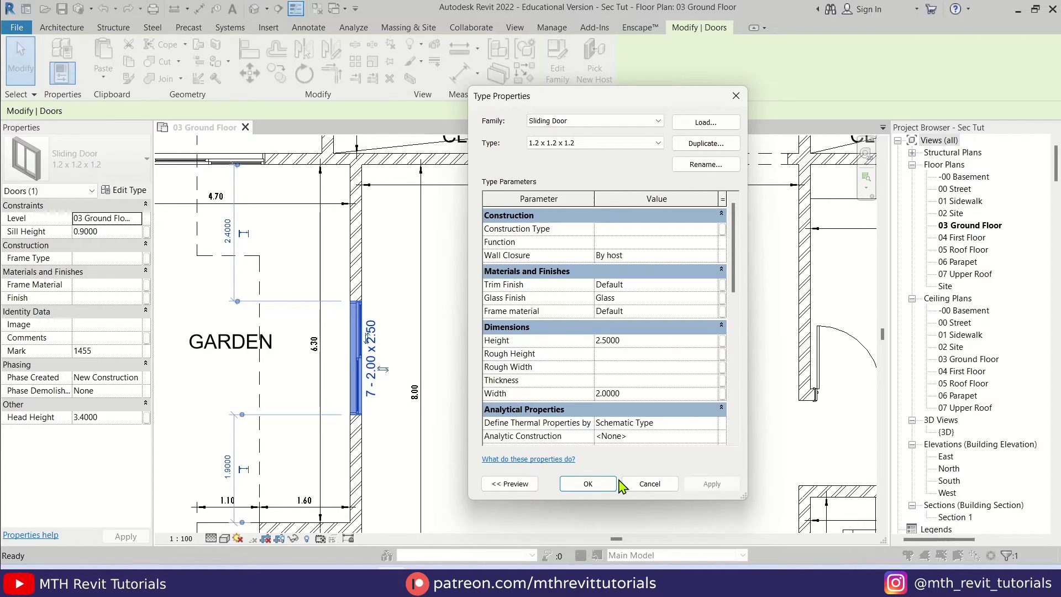
pyautogui.click(635, 489)
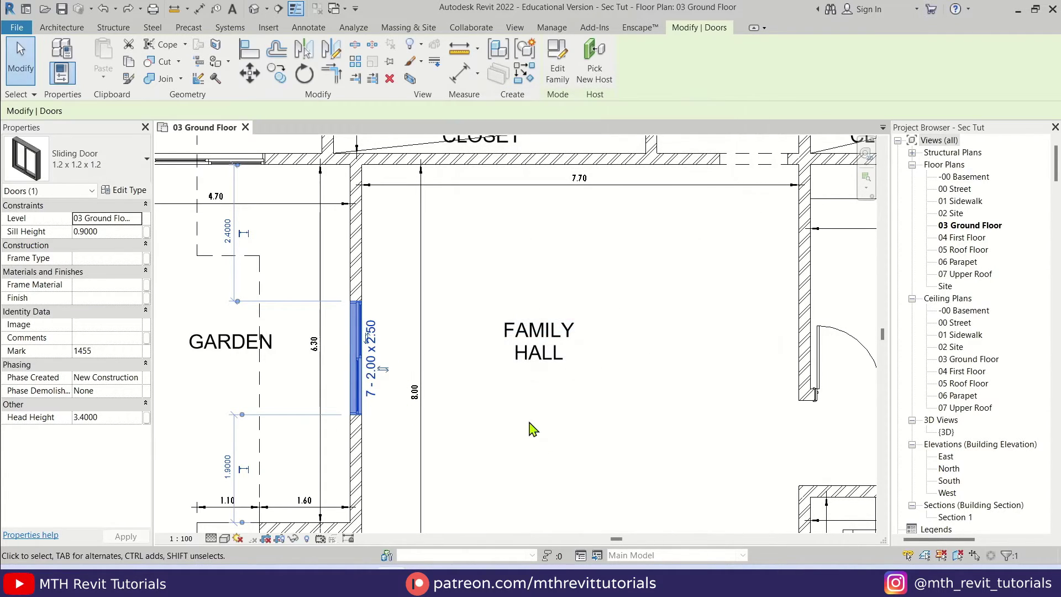
pyautogui.click(519, 412)
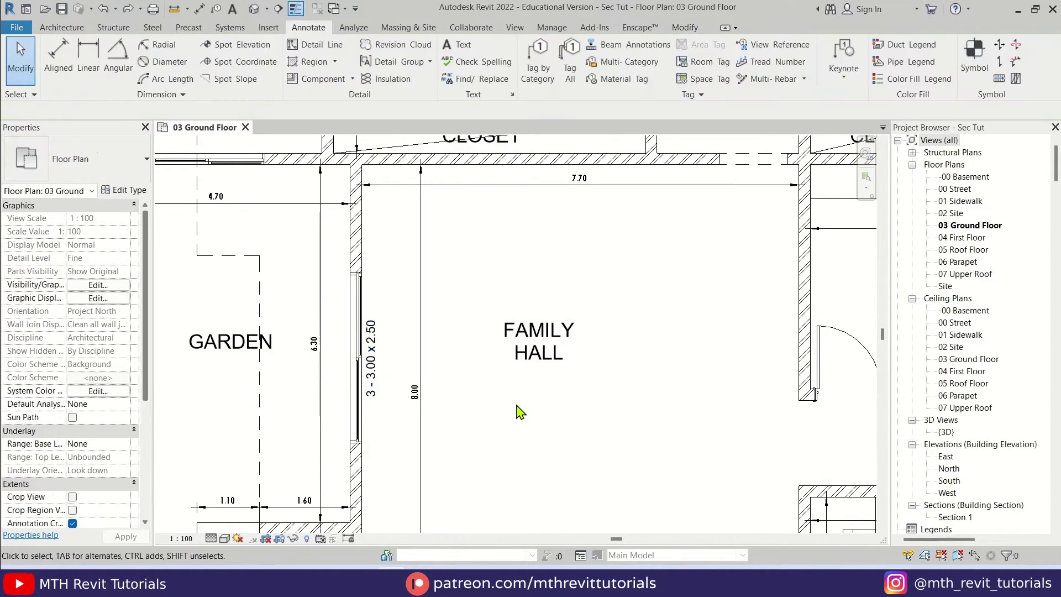
# Tag all untagged doors and windows with Tag All, using the custom Window Tag for windows
pyautogui.scroll(-4, 406, 390)
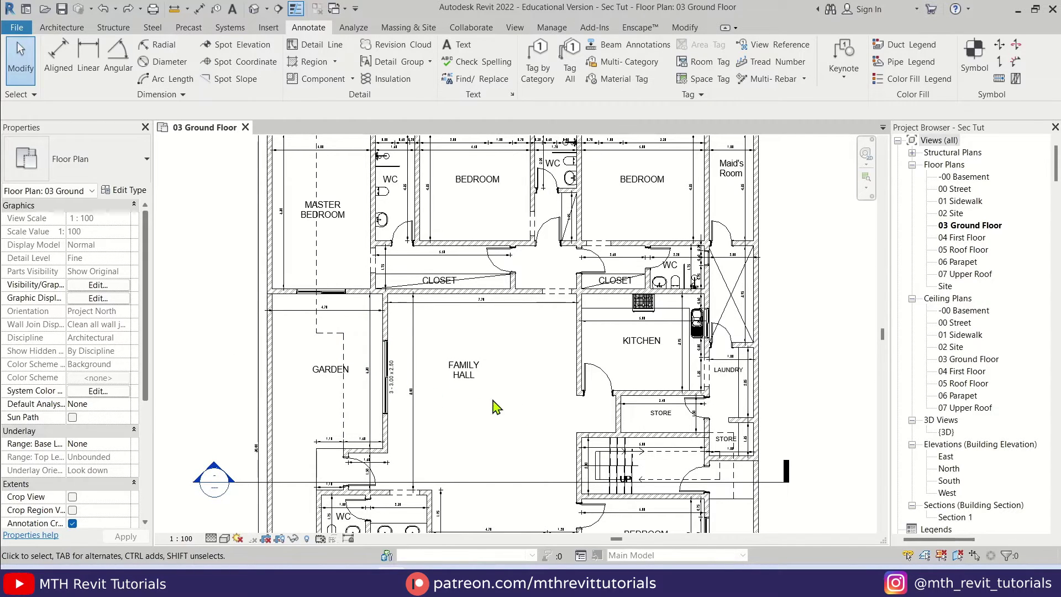
pyautogui.click(569, 74)
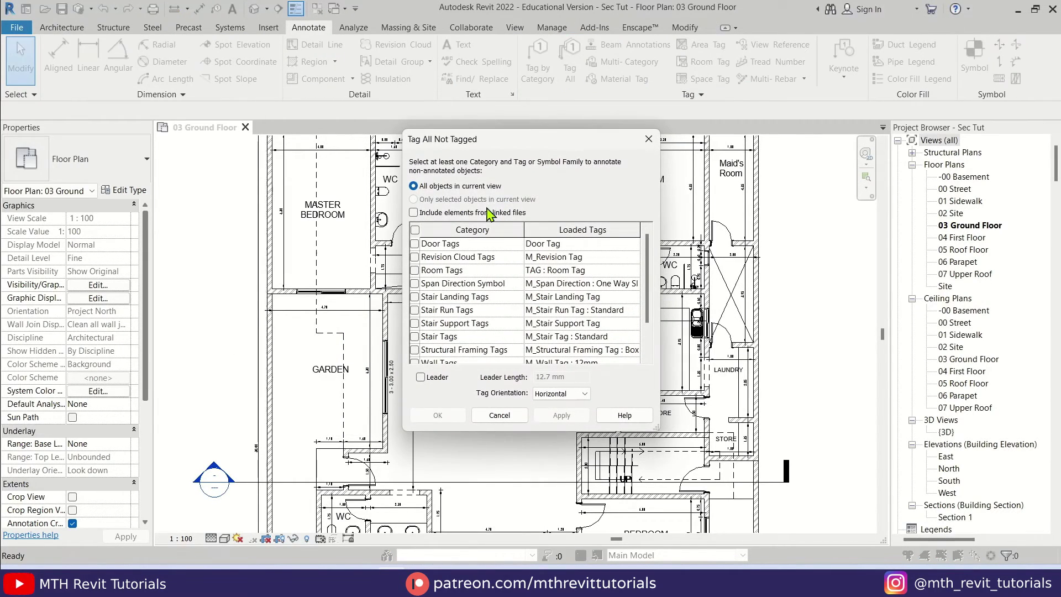
pyautogui.click(415, 244)
pyautogui.scroll(-1, 451, 307)
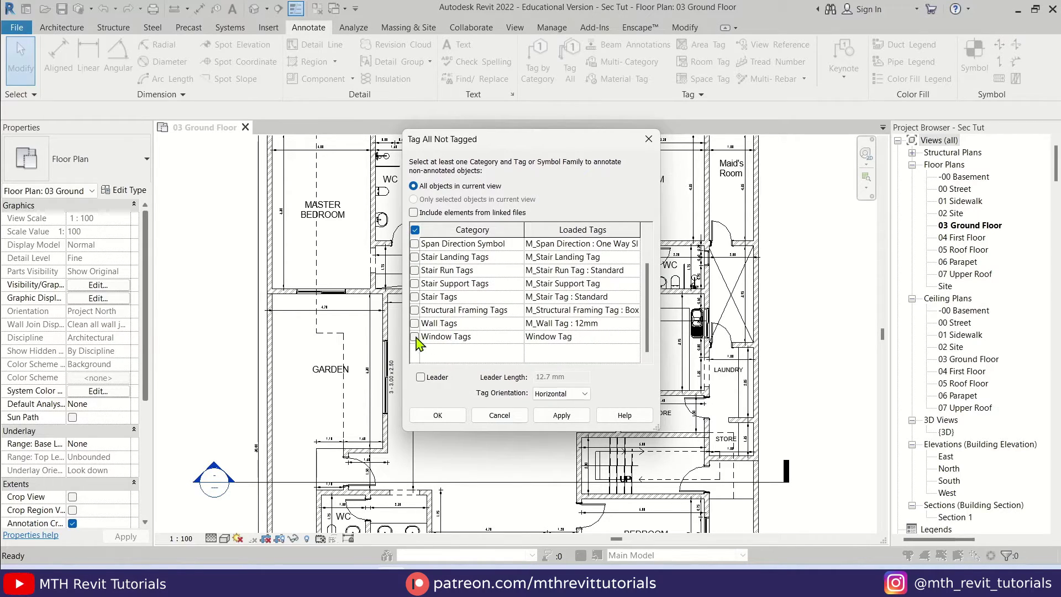
pyautogui.click(634, 339)
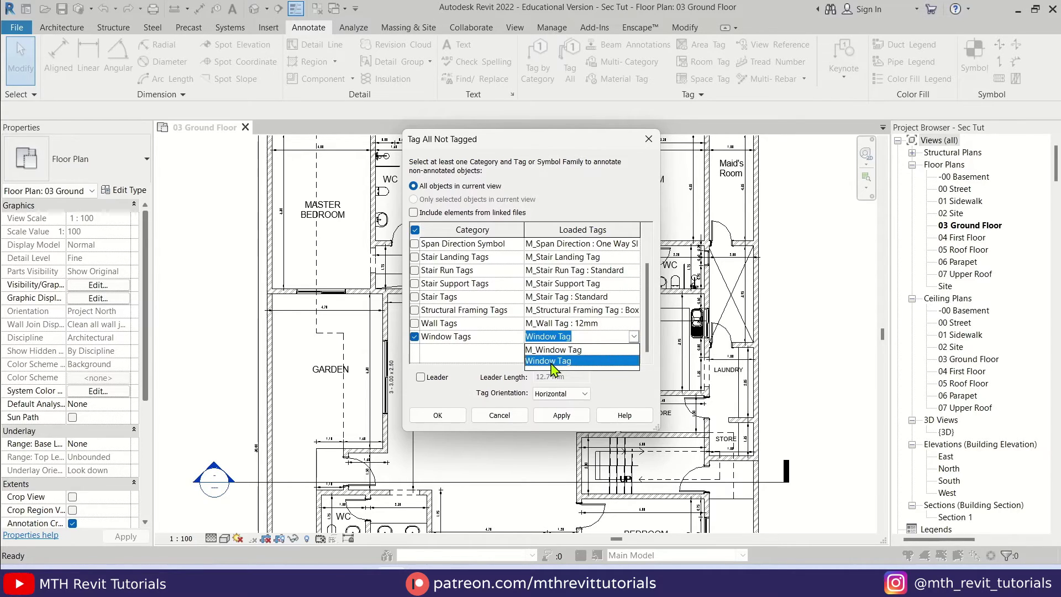
pyautogui.click(551, 362)
pyautogui.scroll(2, 544, 277)
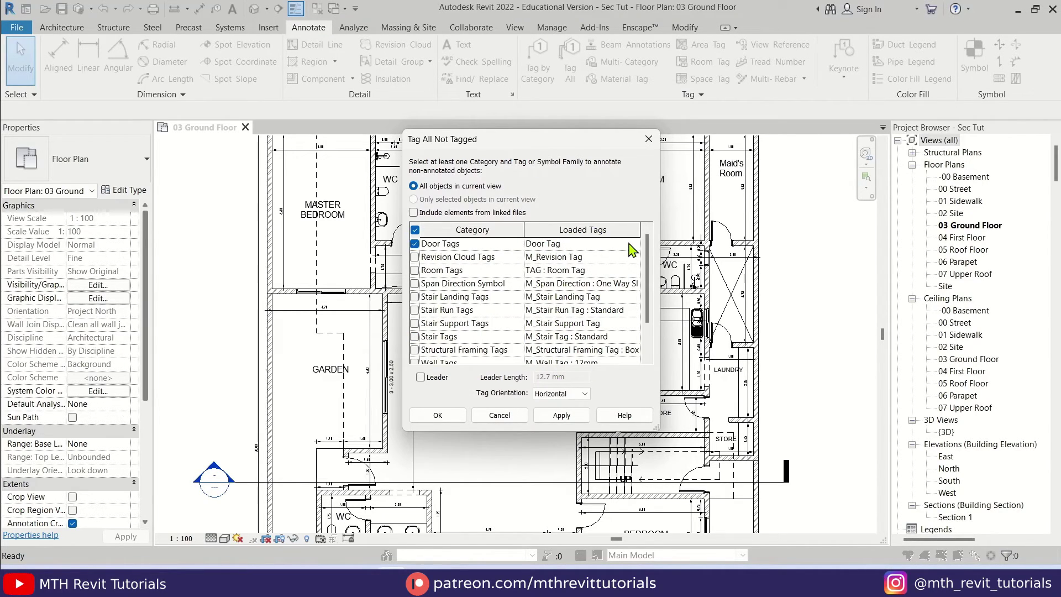
pyautogui.click(557, 416)
pyautogui.click(438, 415)
# Move window tags clear of the walls and turn the 4 - 1.00 x 2.20 door tag vertical beside its door
pyautogui.scroll(3, 340, 271)
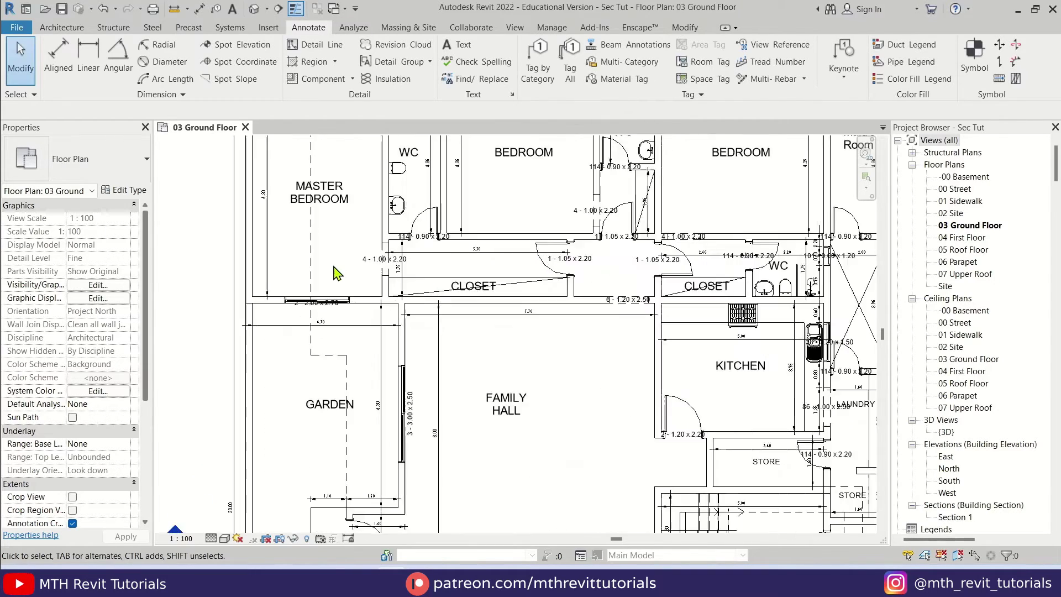
pyautogui.scroll(3, 332, 332)
pyautogui.click(303, 328)
pyautogui.moveTo(309, 327); pyautogui.dragTo(314, 348)
pyautogui.moveTo(472, 178); pyautogui.dragTo(433, 225, button='middle')
pyautogui.click(434, 225)
pyautogui.press('space')
pyautogui.moveTo(458, 224)
pyautogui.mouseDown()
pyautogui.moveTo(469, 226)
pyautogui.moveTo(450, 226)
pyautogui.mouseUp()
pyautogui.click(392, 291)
# Open the Section 1 view from its section head
pyautogui.scroll(-5, 655, 440)
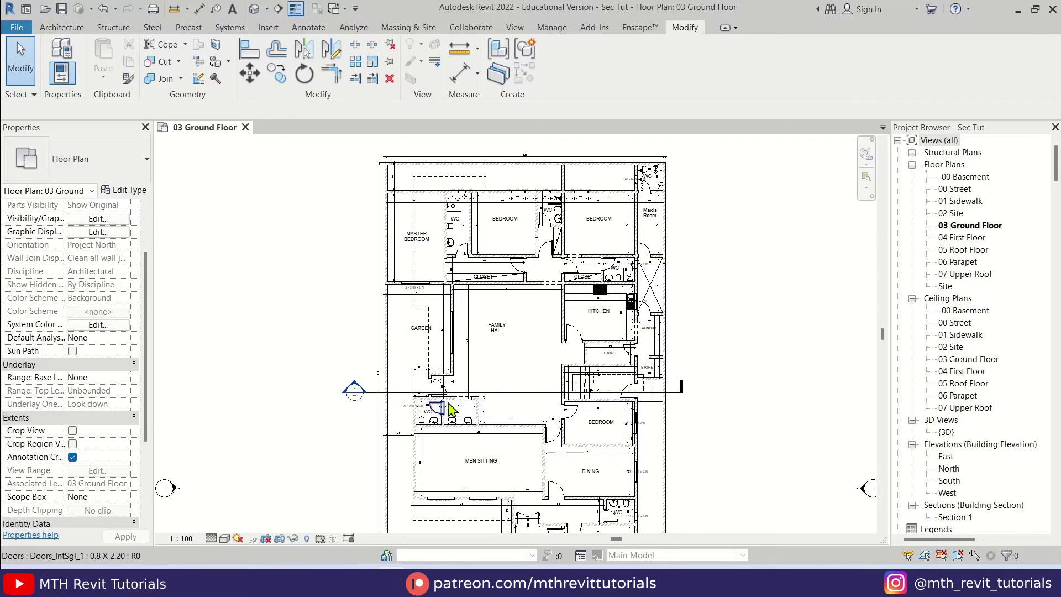
pyautogui.scroll(2, 514, 360)
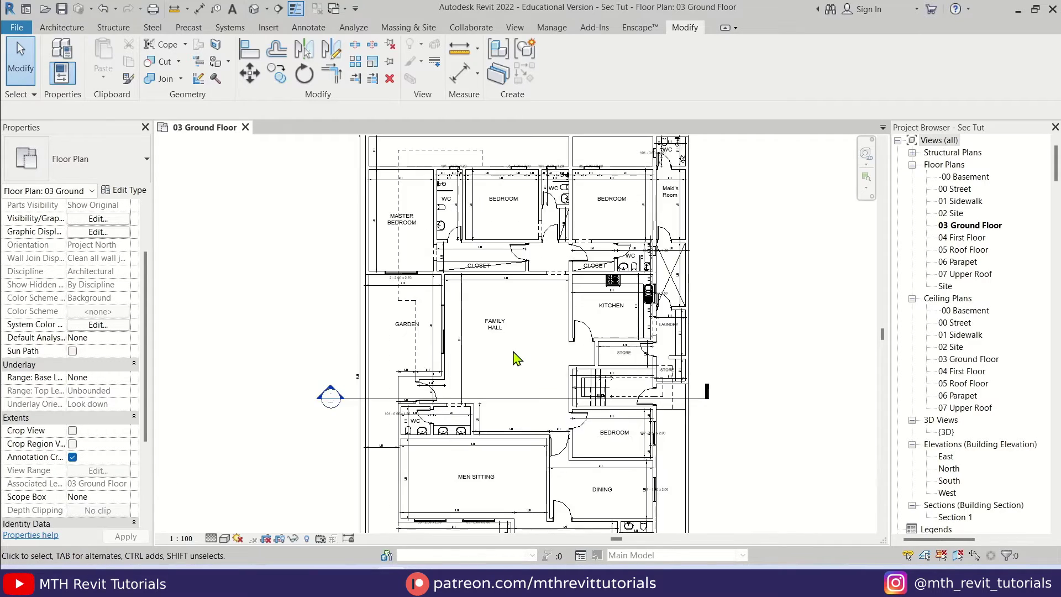
pyautogui.doubleClick(301, 403)
# Tag all doors and windows in Section 1 with Tag All
pyautogui.scroll(3, 465, 402)
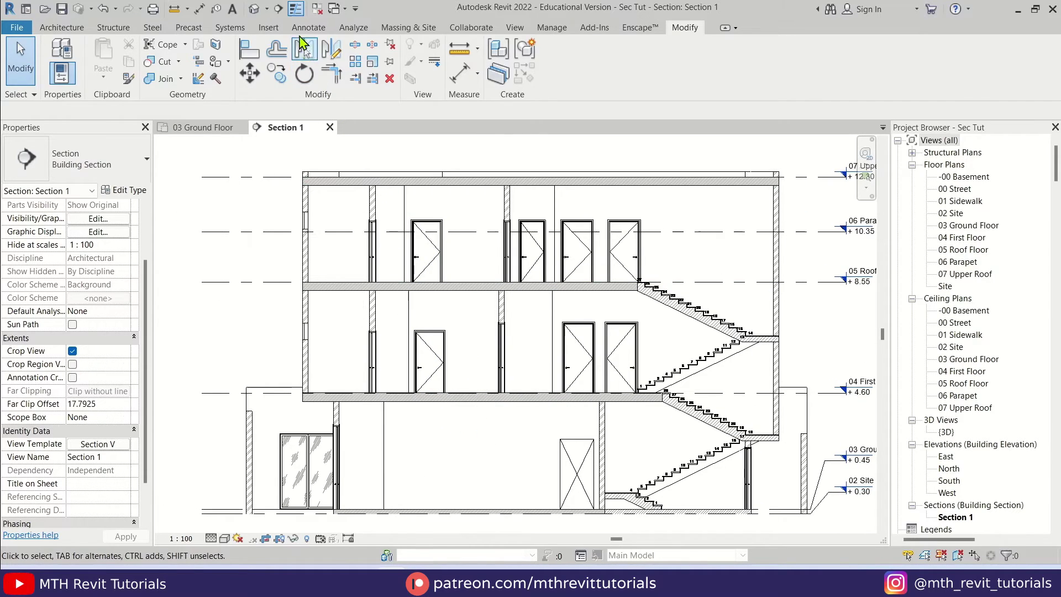
pyautogui.click(309, 28)
pyautogui.click(570, 72)
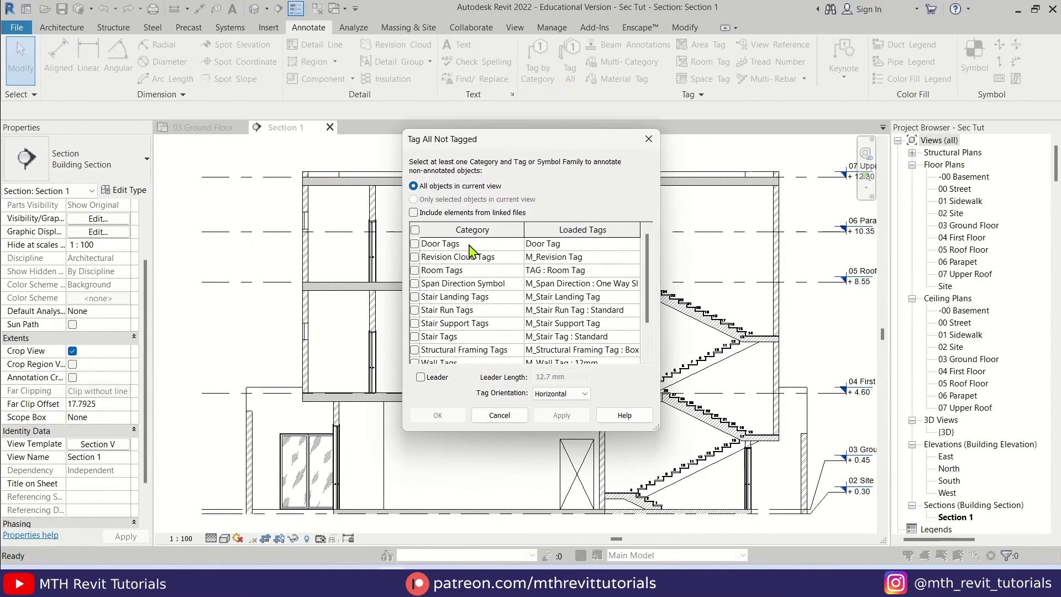
pyautogui.click(414, 243)
pyautogui.scroll(-1, 419, 326)
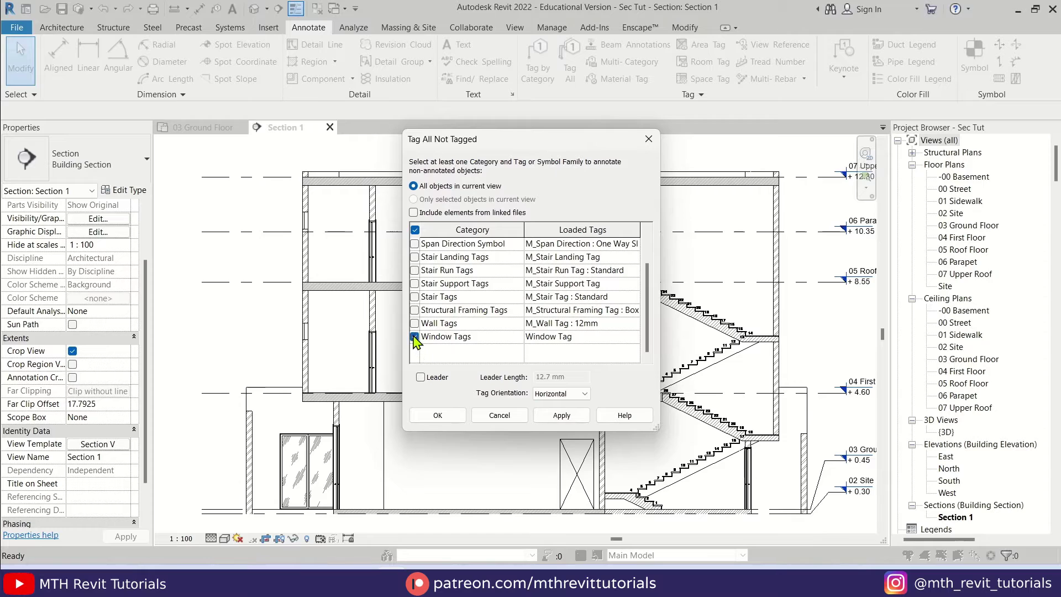
pyautogui.click(561, 415)
pyautogui.click(438, 416)
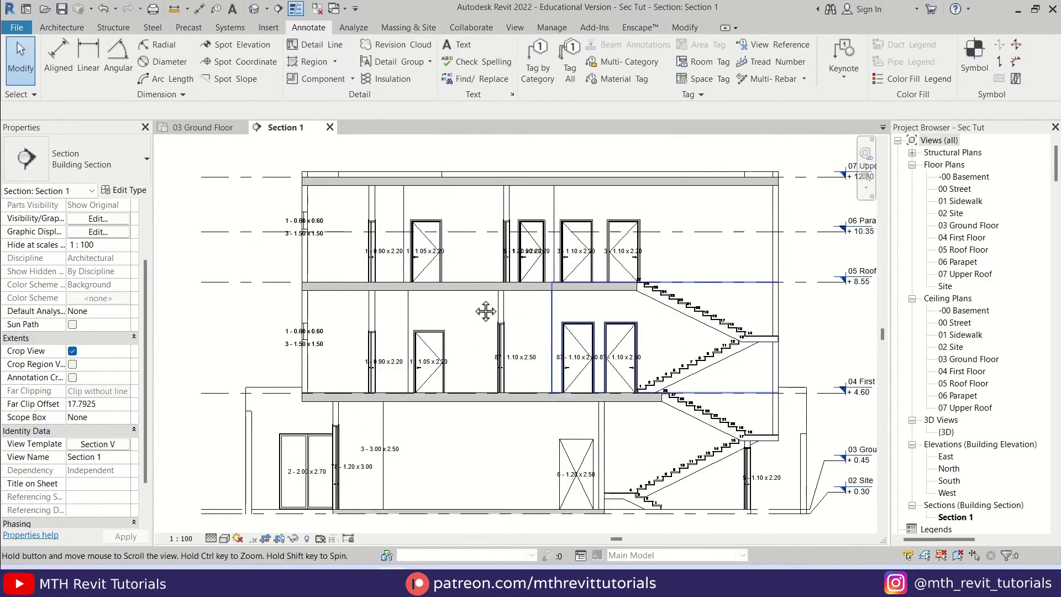
# Lift the 3 - 1.10 x 2.20, middle and 1 - 0.90 x 2.20 door tags above their doors; turn 5 - 1.20 x 2.20 vertical
pyautogui.scroll(5, 608, 393)
pyautogui.click(608, 392)
pyautogui.moveTo(607, 393); pyautogui.dragTo(608, 319)
pyautogui.moveTo(504, 400); pyautogui.dragTo(502, 327)
pyautogui.scroll(2, 446, 387)
pyautogui.moveTo(391, 394); pyautogui.dragTo(390, 303)
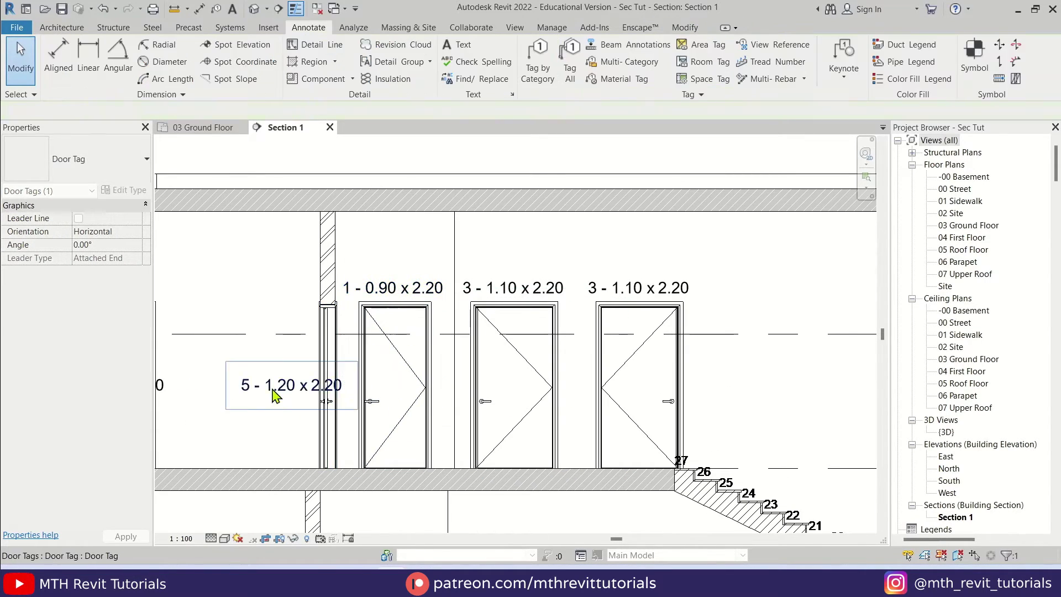
pyautogui.click(275, 387)
pyautogui.press('space')
# Set the vertical tag beside its door, lift 1 - 1.05 x 2.20 above its door, turn 1 - 0.90 x 2.20 vertical
pyautogui.moveTo(305, 387); pyautogui.dragTo(318, 389)
pyautogui.press('Escape')
pyautogui.moveTo(319, 390); pyautogui.dragTo(497, 354, button='middle')
pyautogui.scroll(-2, 457, 356)
pyautogui.click(347, 335)
pyautogui.moveTo(347, 335); pyautogui.dragTo(350, 256)
pyautogui.click(259, 335)
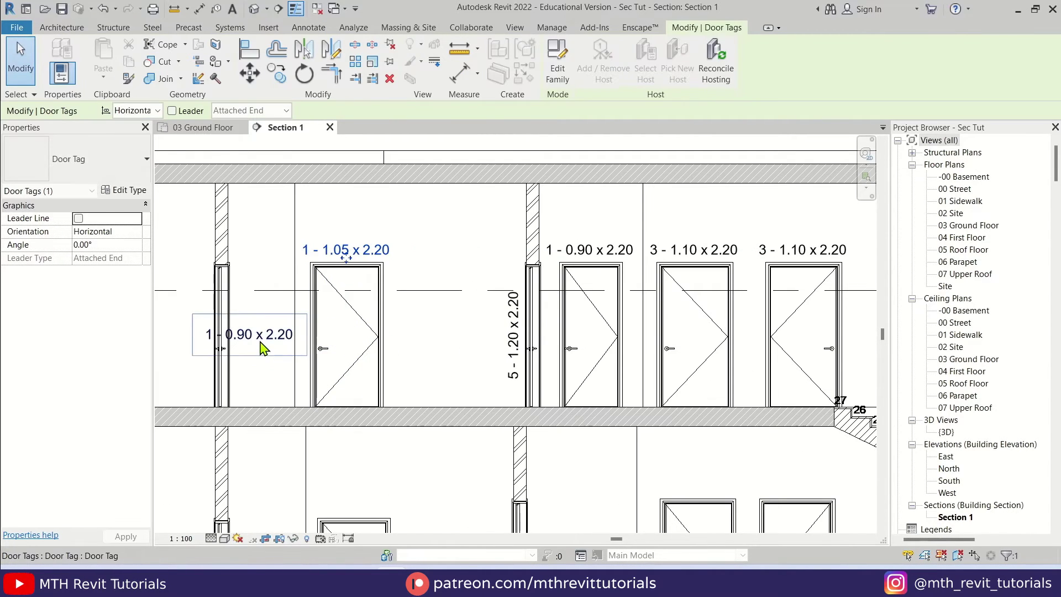
pyautogui.press('space')
pyautogui.moveTo(253, 335); pyautogui.dragTo(250, 335)
# Hide the overlapping 3 - 1.50 x 1.50 window tags on the left side in this view
pyautogui.moveTo(134, 292); pyautogui.dragTo(355, 296, button='middle')
pyautogui.press('Escape')
pyautogui.click(302, 305)
pyautogui.rightClick(309, 308)
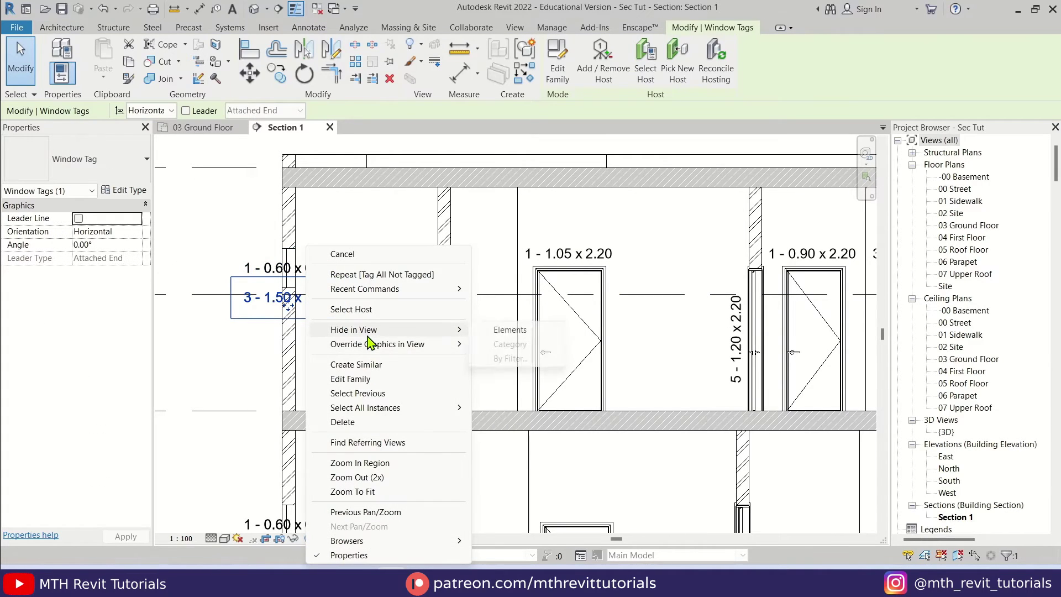
pyautogui.click(487, 329)
pyautogui.click(324, 303)
pyautogui.rightClick(326, 304)
pyautogui.moveTo(387, 330)
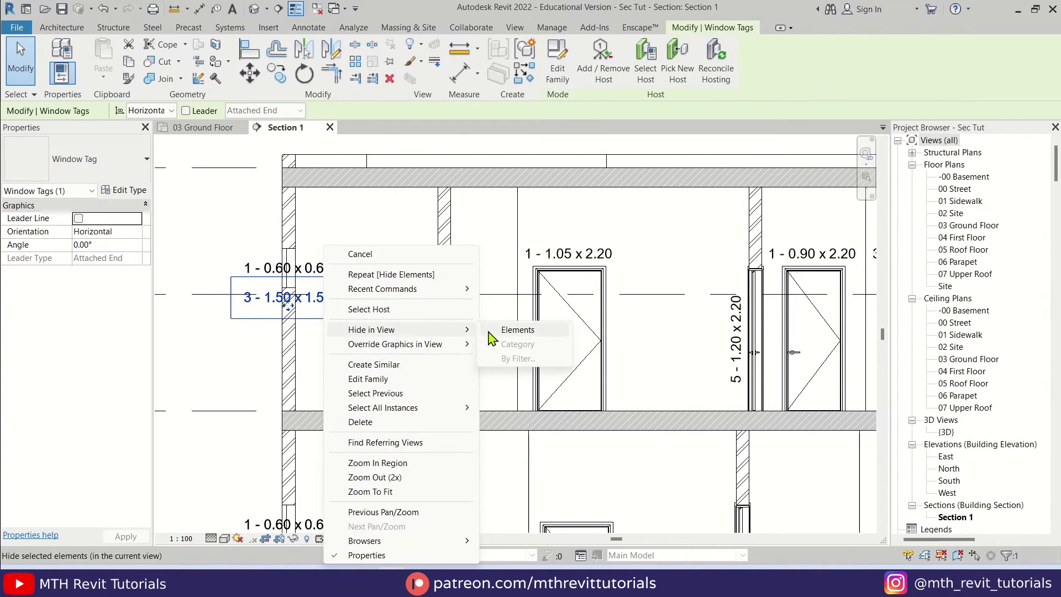
pyautogui.click(515, 330)
# Turn a 1 - 0.60 x 0.60 window tag vertical and hide the horizontal copy in this view
pyautogui.click(307, 277)
pyautogui.press('space')
pyautogui.rightClick(326, 276)
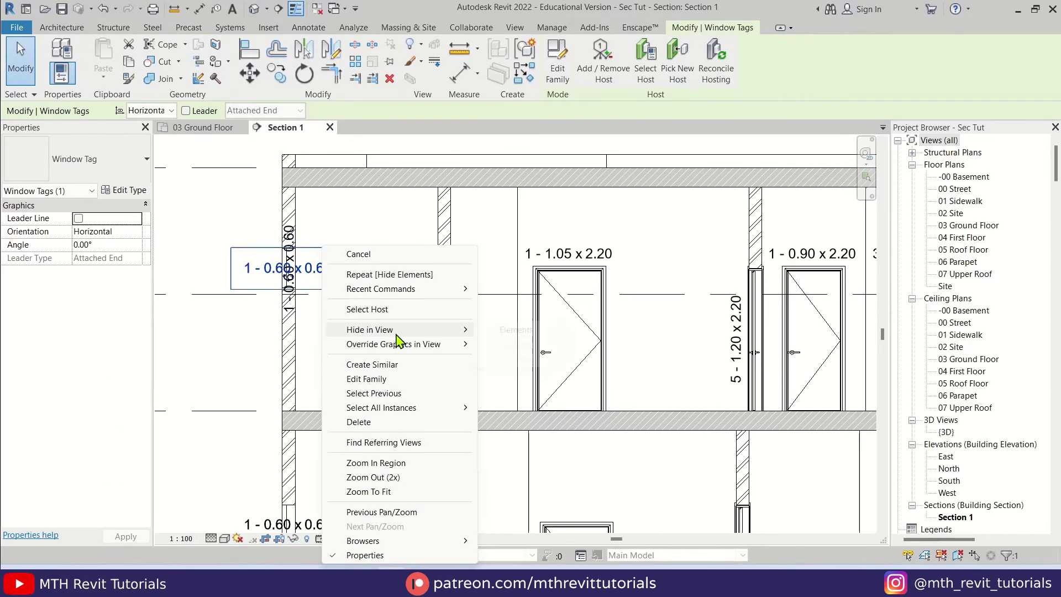
pyautogui.click(514, 330)
pyautogui.click(299, 273)
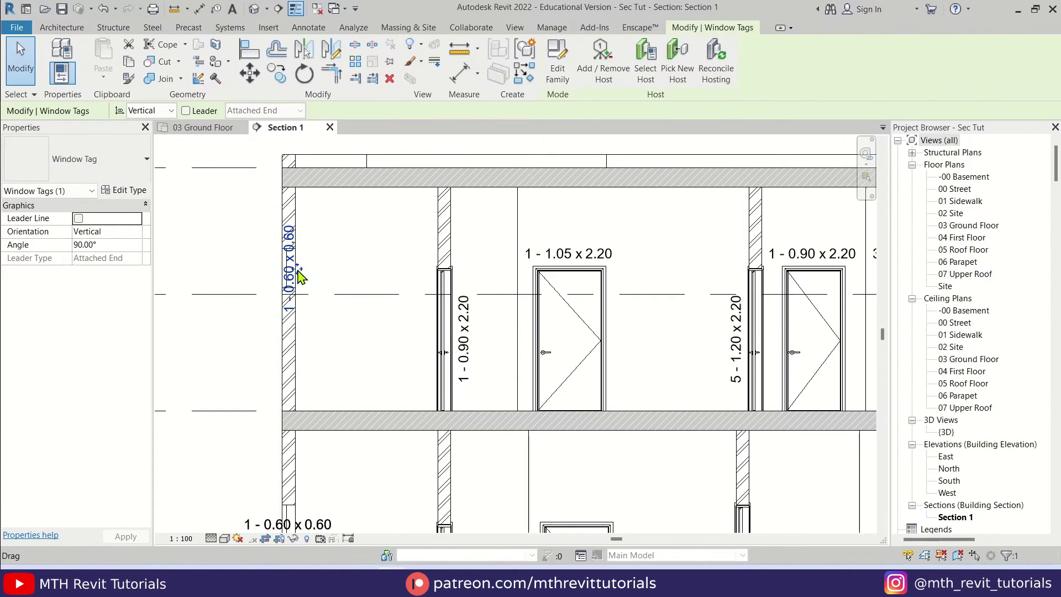
pyautogui.click(307, 233)
pyautogui.scroll(-3, 307, 238)
pyautogui.scroll(2, 350, 357)
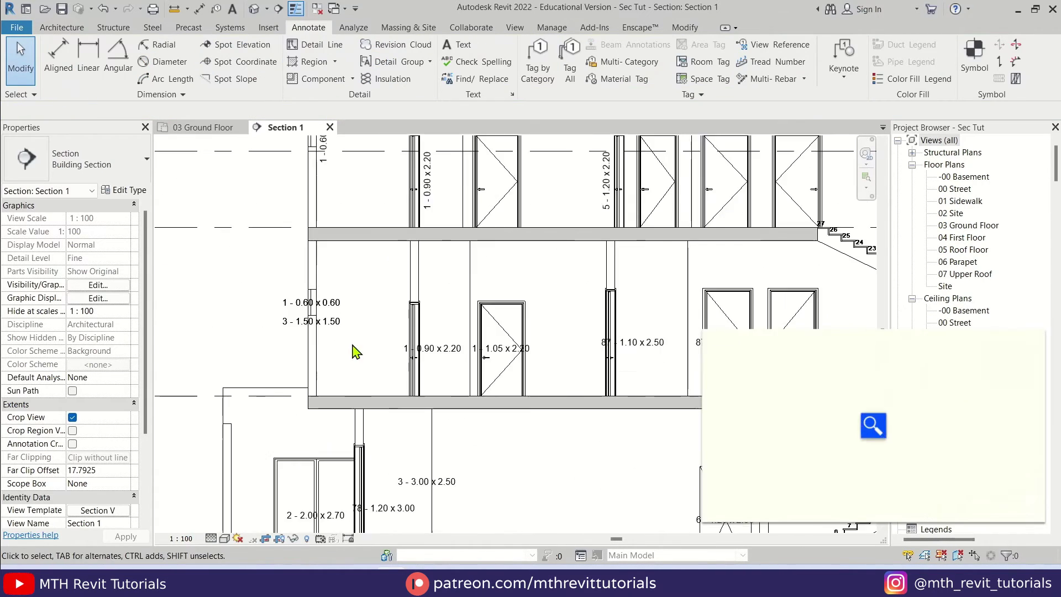
pyautogui.scroll(3, 352, 331)
# Hide another 3 - 1.50 x 1.50 tag and the overlapping horizontal 1 - 0.60 x 0.60 tag in this view
pyautogui.click(332, 290)
pyautogui.press('Escape')
pyautogui.rightClick(353, 330)
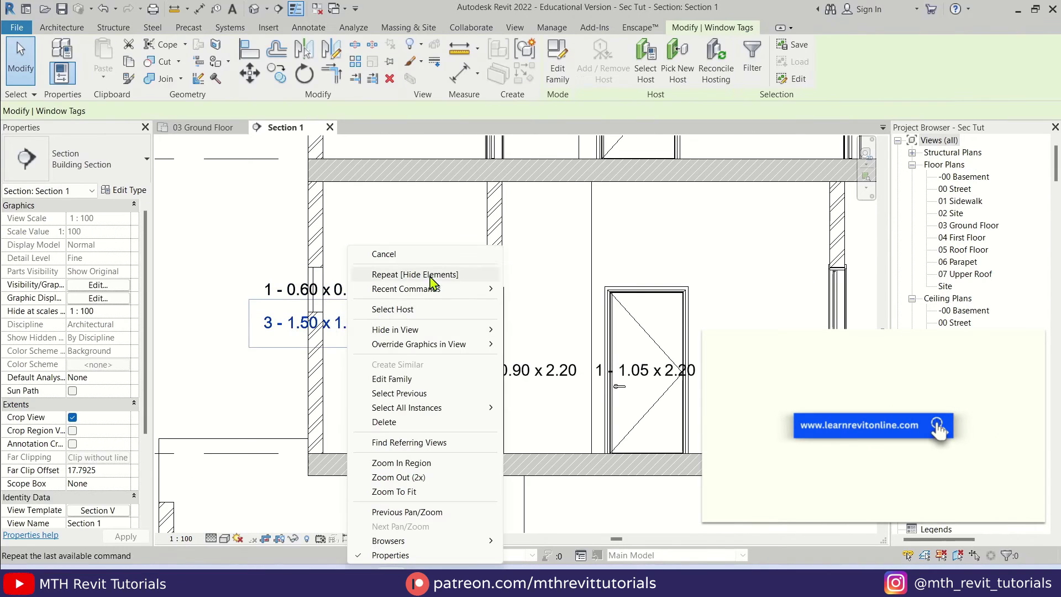
pyautogui.moveTo(439, 332)
pyautogui.click(514, 332)
pyautogui.click(373, 332)
pyautogui.click(342, 290)
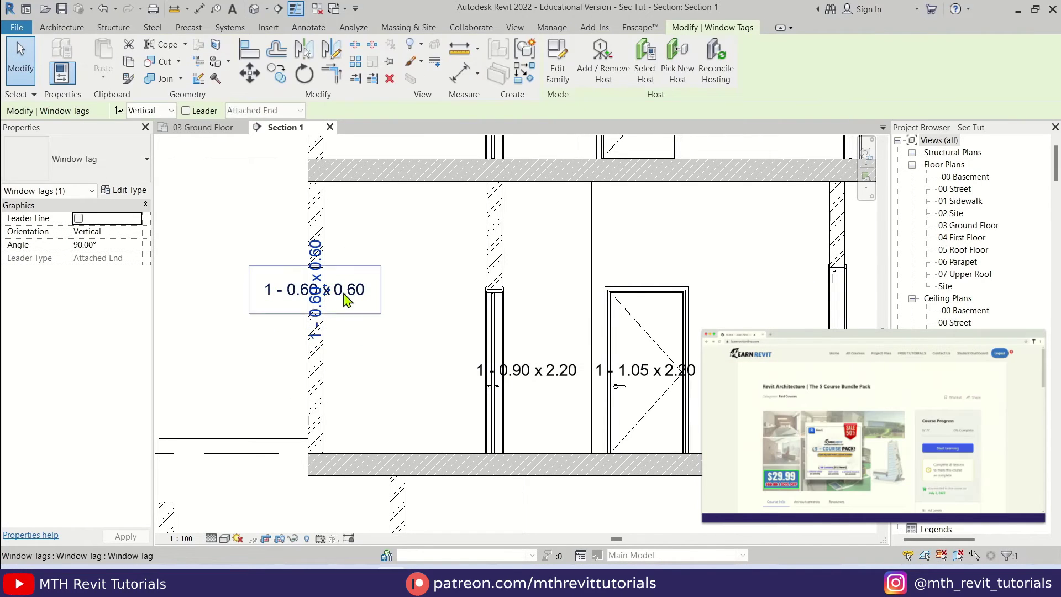
pyautogui.rightClick(345, 290)
pyautogui.moveTo(480, 329)
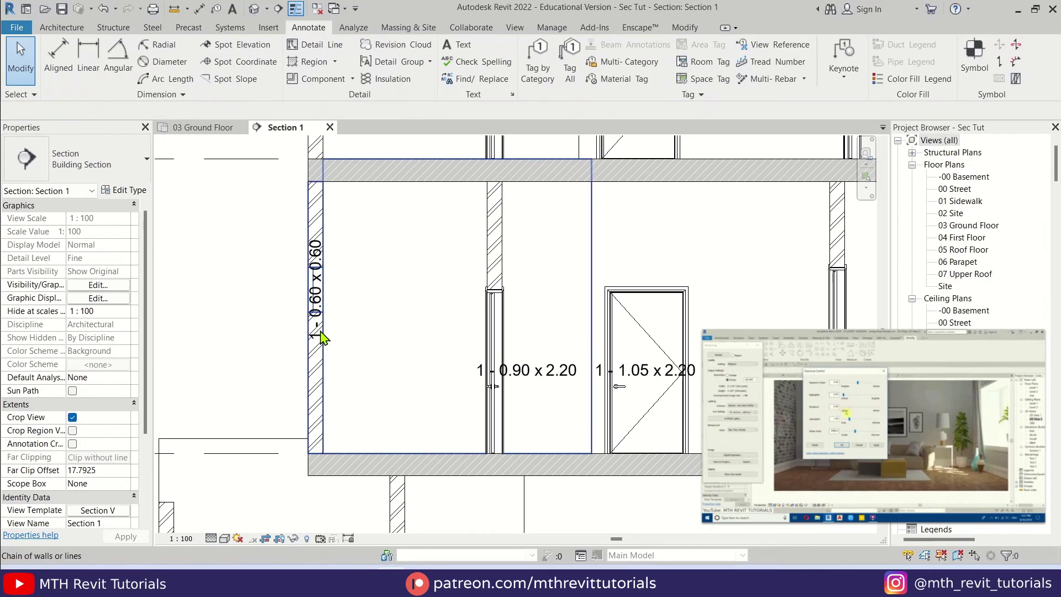
pyautogui.click(323, 338)
# Move both vertical 0.60 x 0.60 window tags left beside the wall on each storey
pyautogui.moveTo(343, 307); pyautogui.dragTo(320, 296)
pyautogui.moveTo(320, 296); pyautogui.dragTo(357, 501, button='middle')
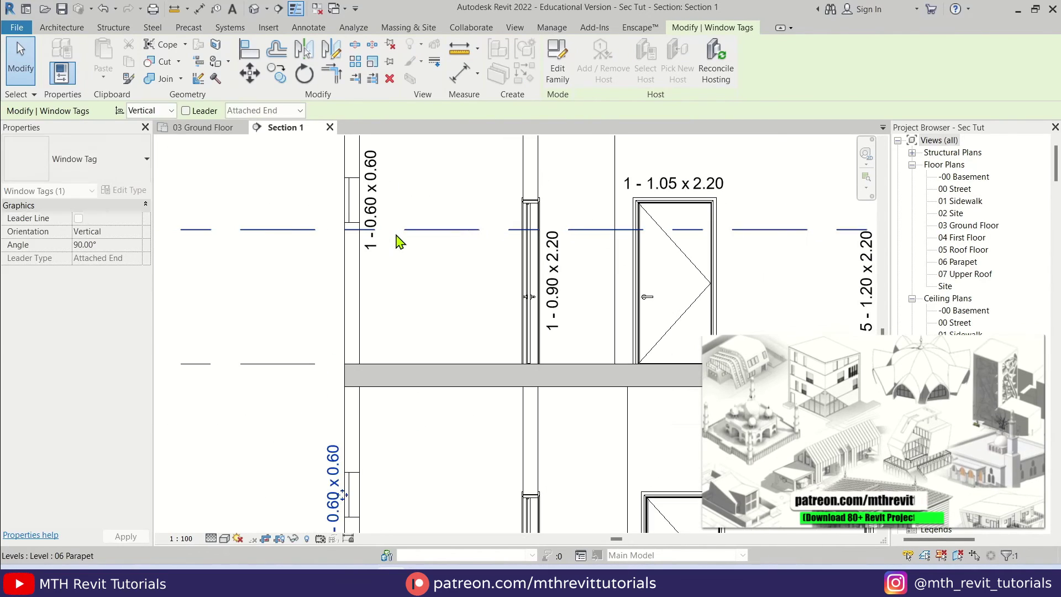
pyautogui.click(391, 201)
pyautogui.click(379, 209)
pyautogui.moveTo(379, 208); pyautogui.dragTo(350, 208)
pyautogui.scroll(-2, 462, 417)
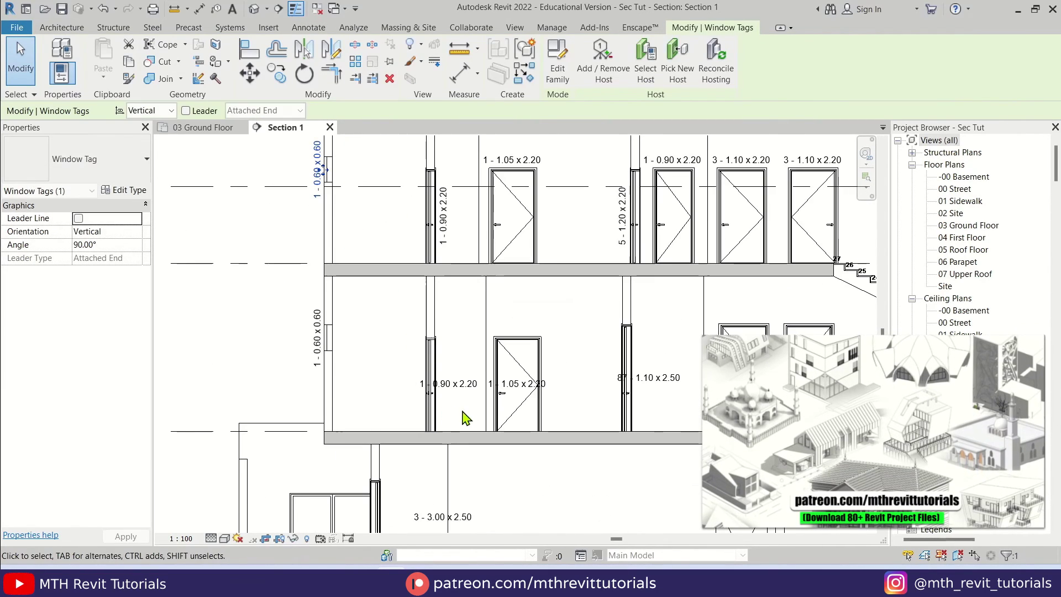
# Tile the 03 Ground Floor plan and Section 1 side by side with WT, panning to the family hall
pyautogui.press('w')
pyautogui.press('t')
pyautogui.scroll(-3, 354, 331)
pyautogui.scroll(3, 359, 338)
pyautogui.moveTo(223, 436); pyautogui.dragTo(268, 391, button='middle')
pyautogui.scroll(1, 269, 391)
pyautogui.scroll(3, 539, 400)
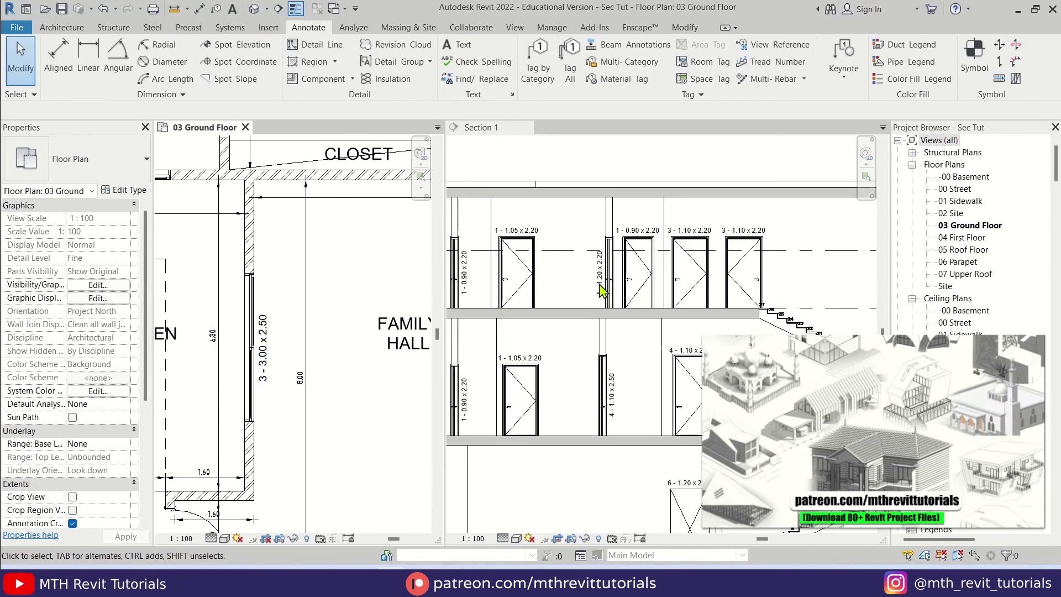